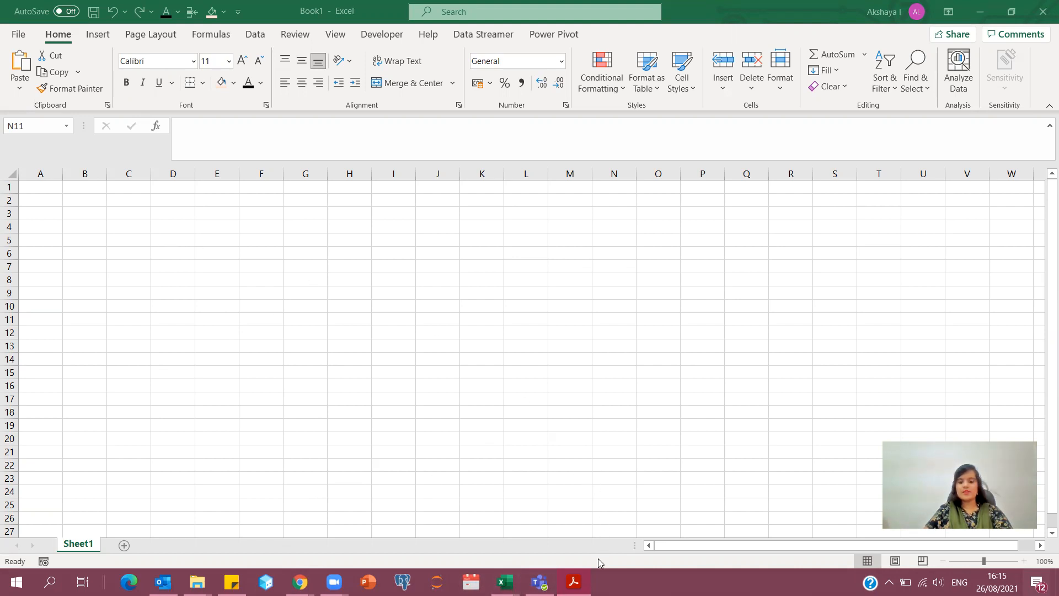
Bring up Data Entry Worksheet.pdf in Acrobat Reader and arrange it side by side with the Book1 Excel workbook
mouse_move(573, 582)
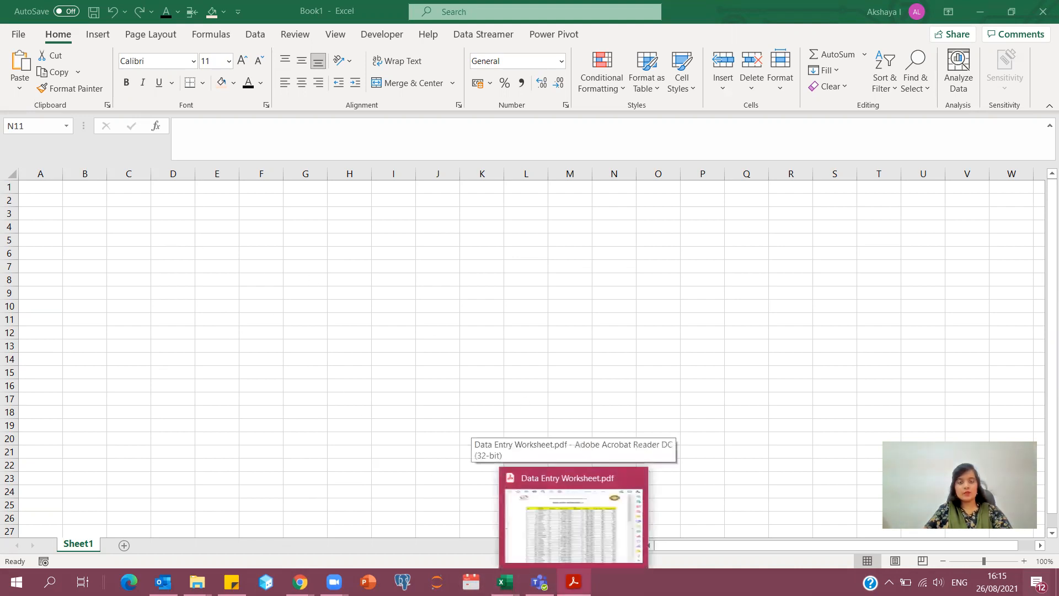
click(573, 524)
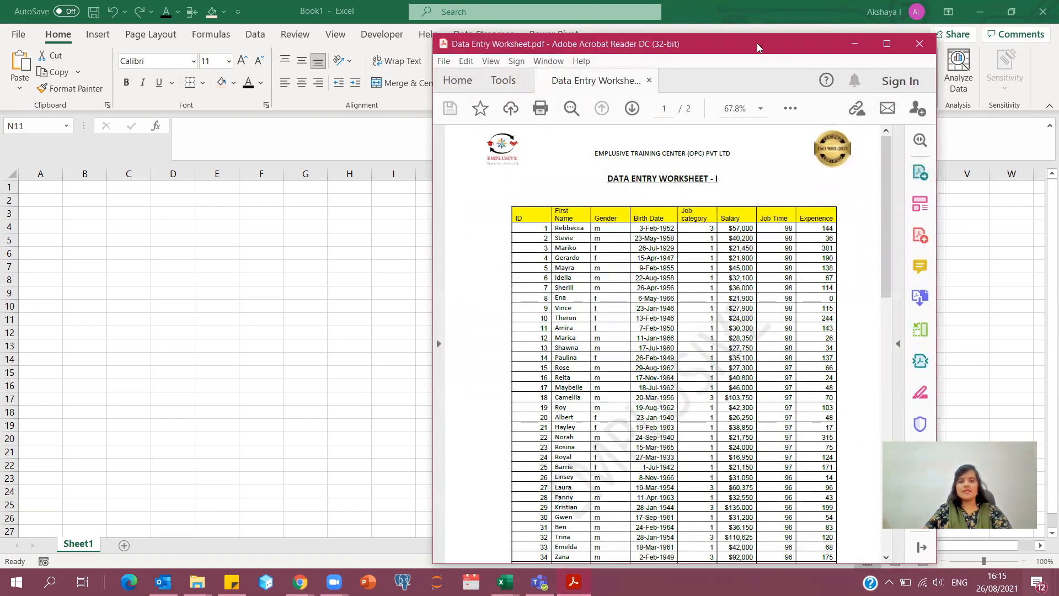
drag(757, 48, 513, 18)
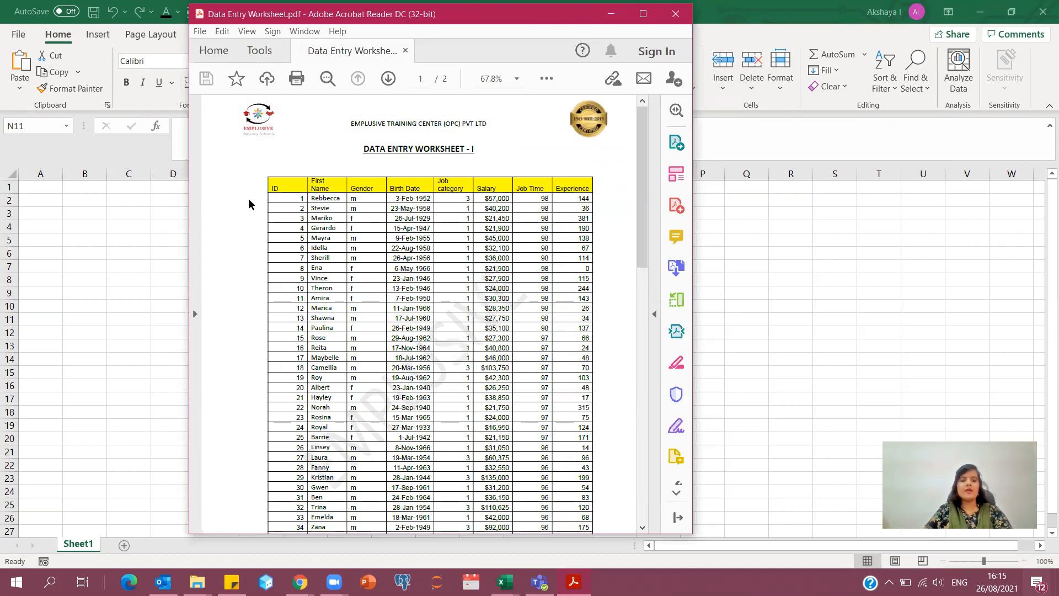
mouse_move(643, 196)
mouse_down()
mouse_move(646, 371)
mouse_move(648, 198)
mouse_up()
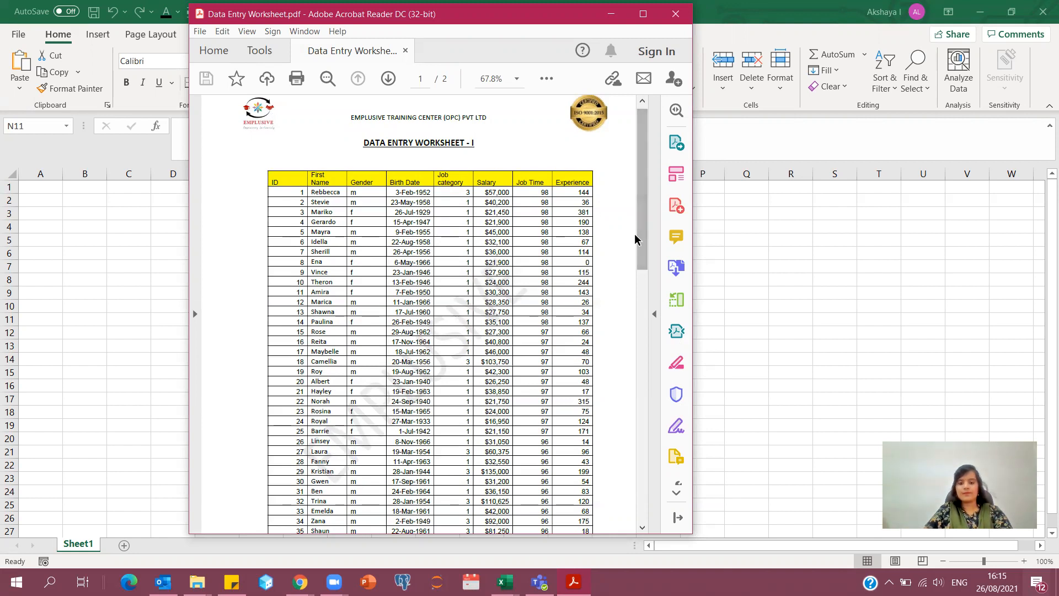
mouse_move(642, 221)
mouse_down()
mouse_move(642, 381)
mouse_move(642, 229)
mouse_up()
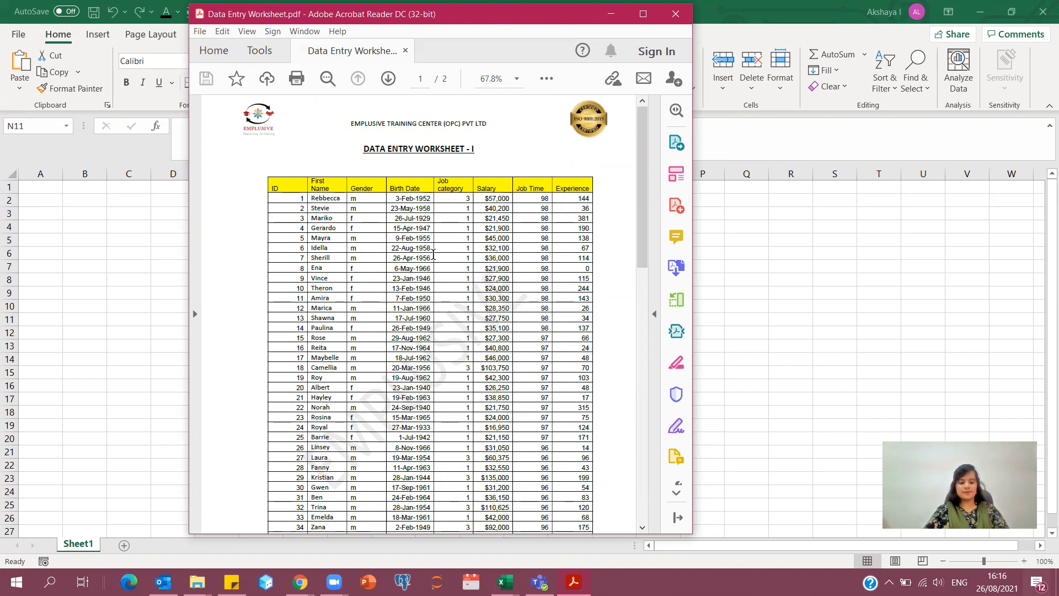
key(super+Right)
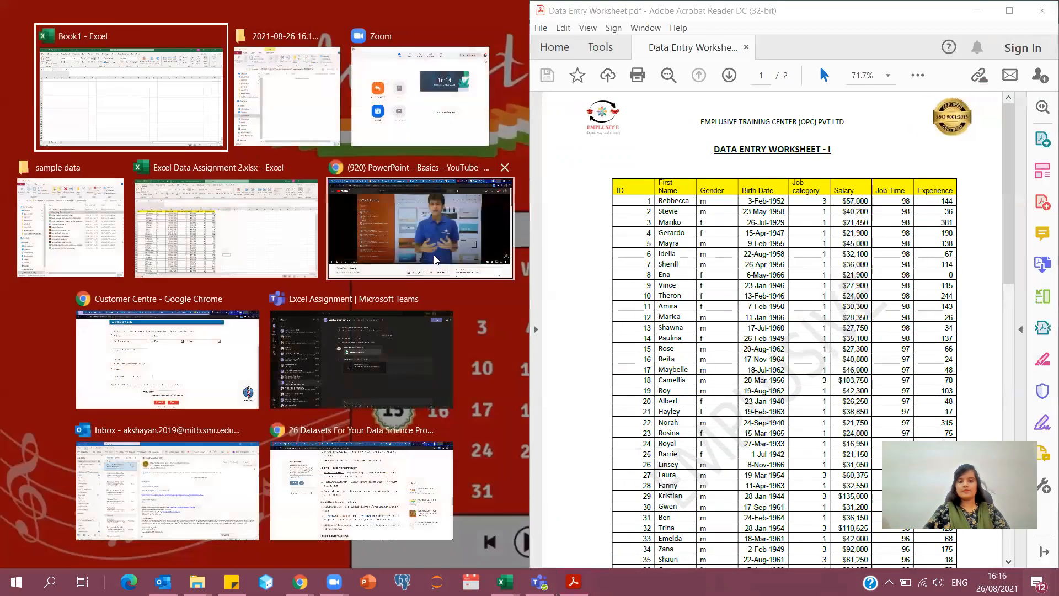
click(109, 82)
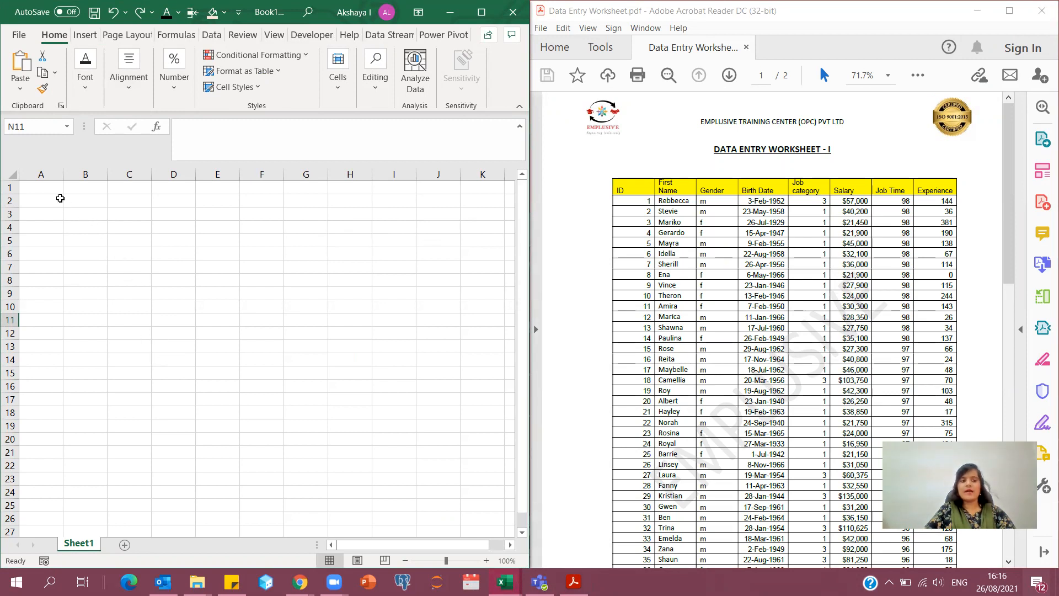
Enter the column headings ID, First Name, Gender and Birth Date in cells A1 to D1
click(58, 190)
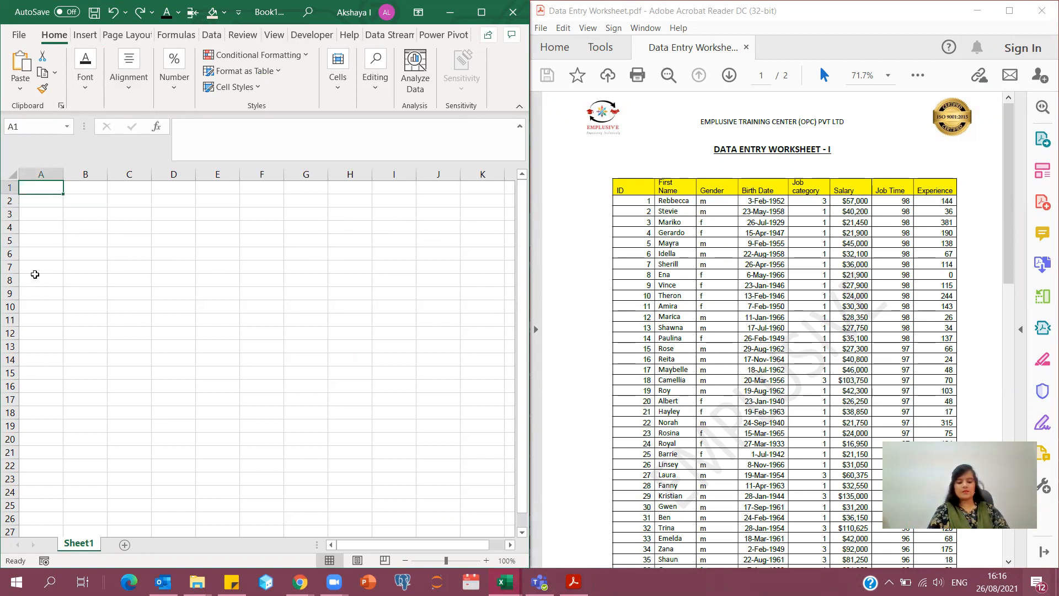
text(ID)
key(Tab)
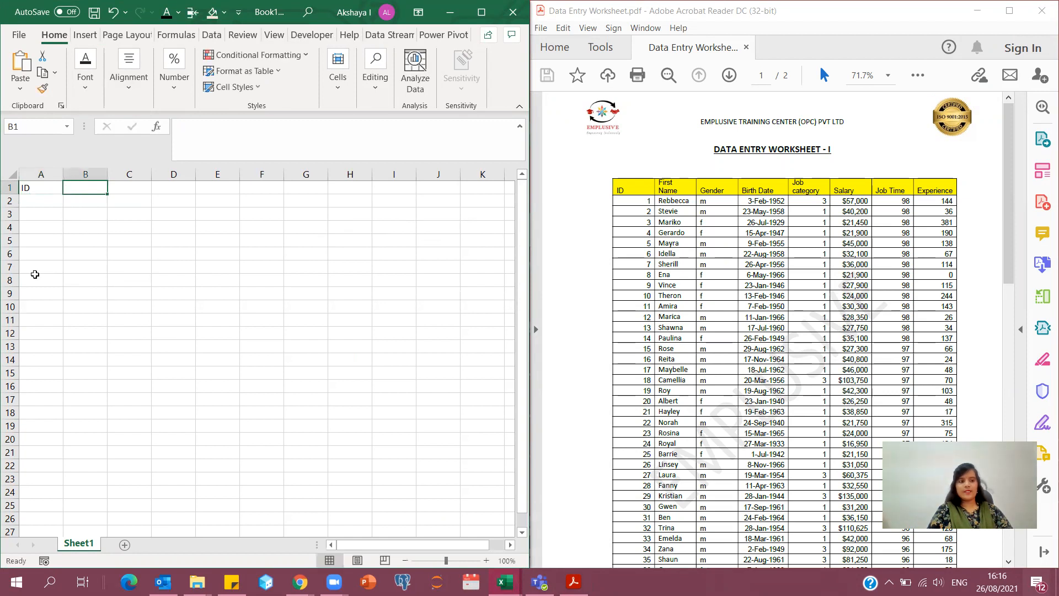
text(Fir)
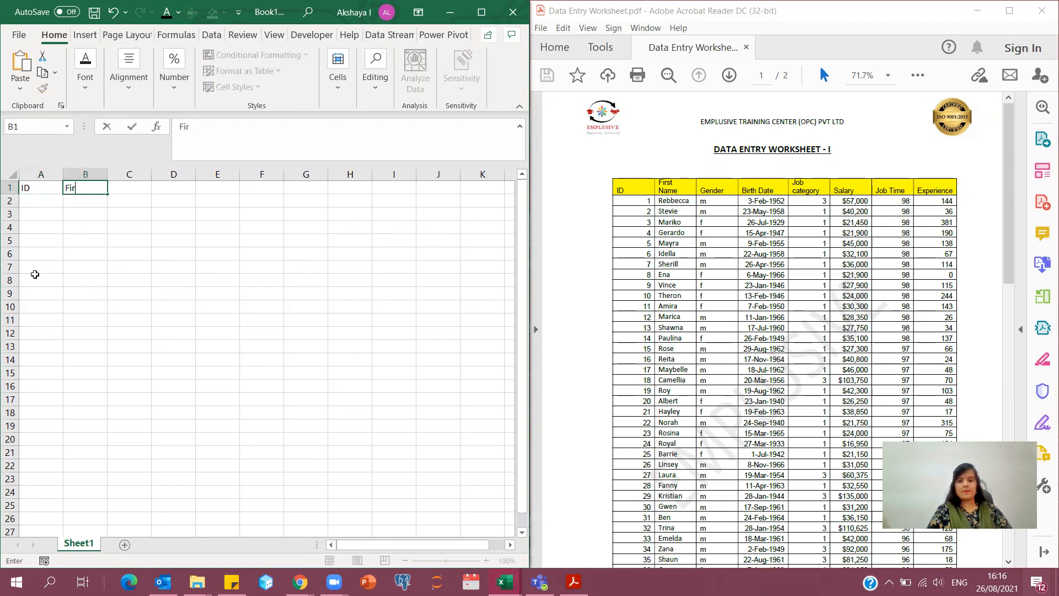
text(st Name)
key(Tab)
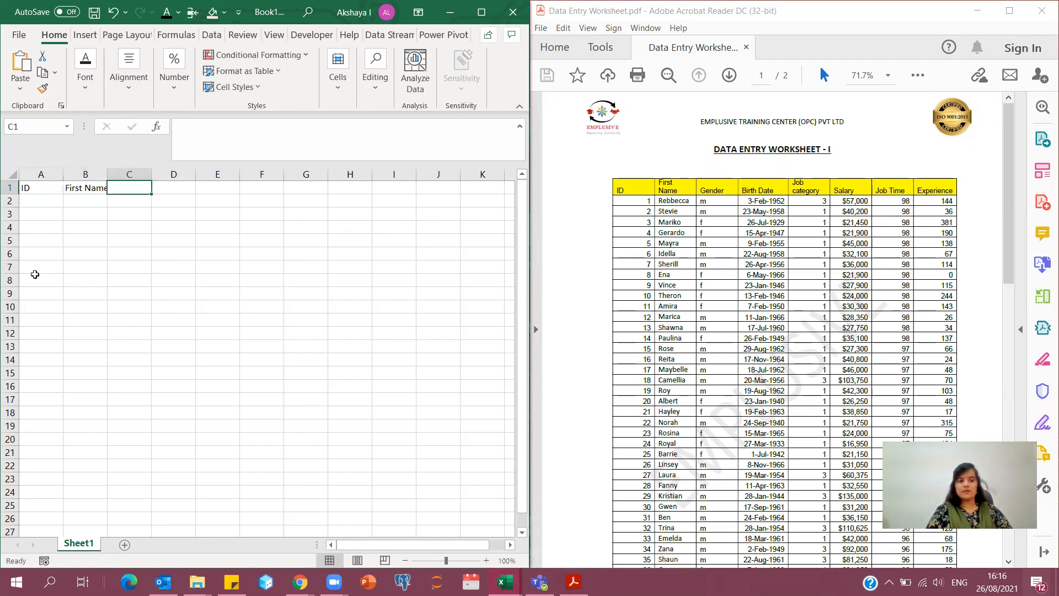
text(Gender)
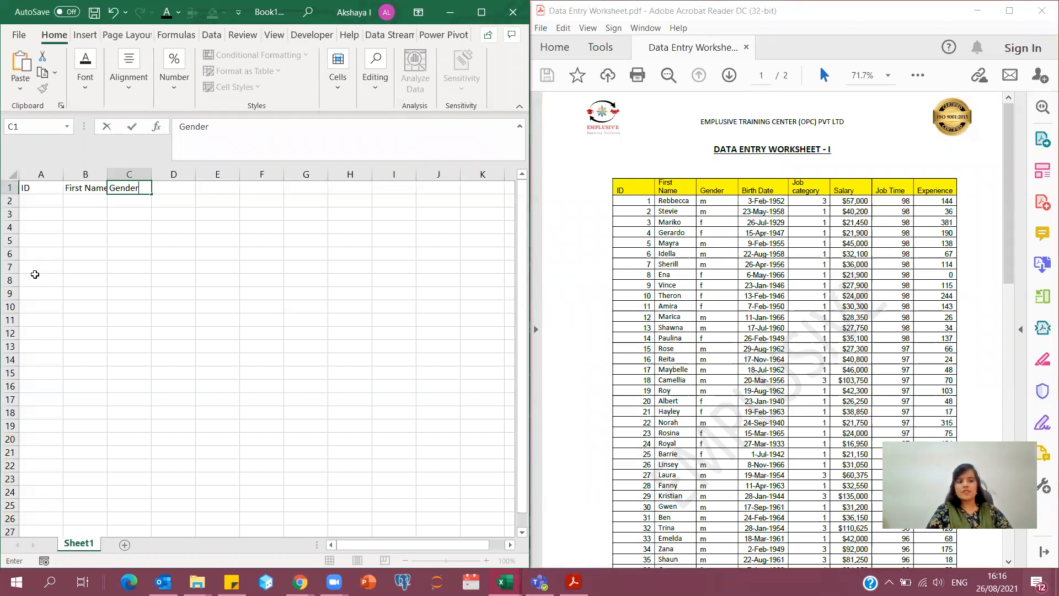
key(Tab)
text(B)
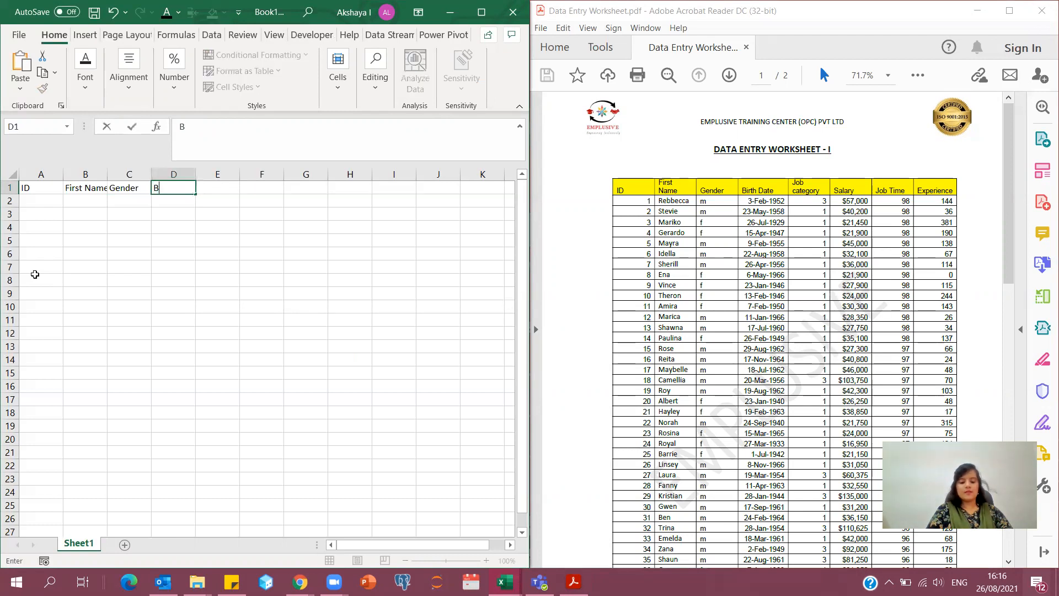
text(irth Date)
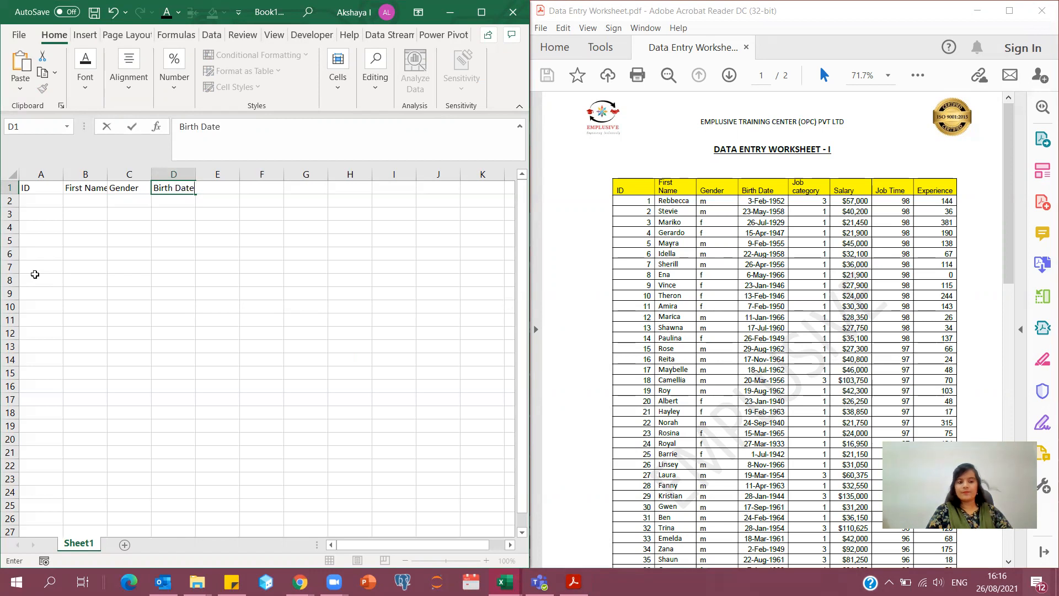
Enter the remaining column headings Job Category, Salary, Job Time and Experience in cells E1 to H1
key(Tab)
text(Job)
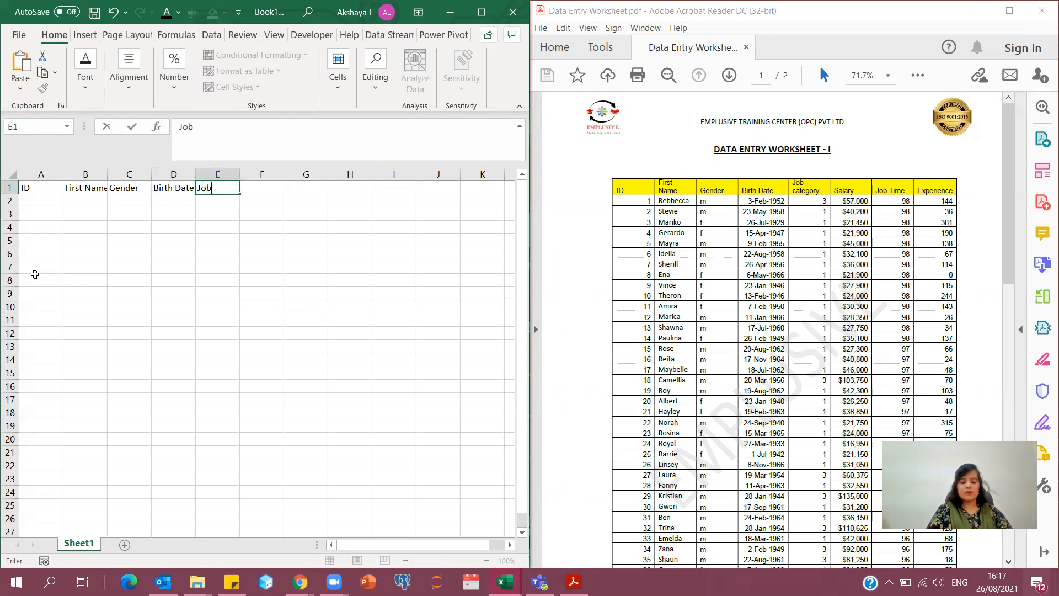
text( Category)
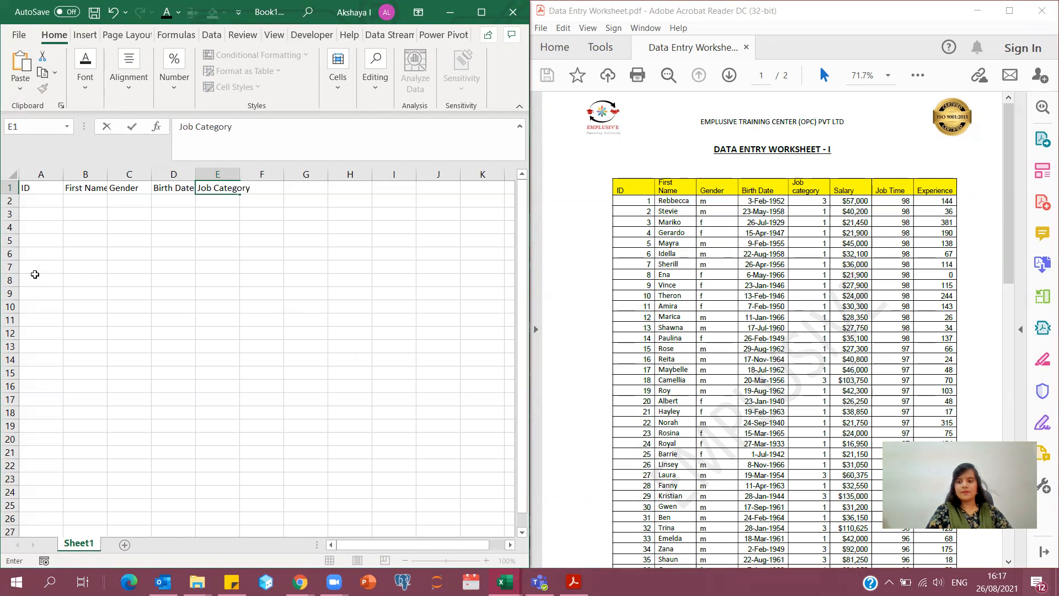
key(Tab)
text(Salary)
key(Tab)
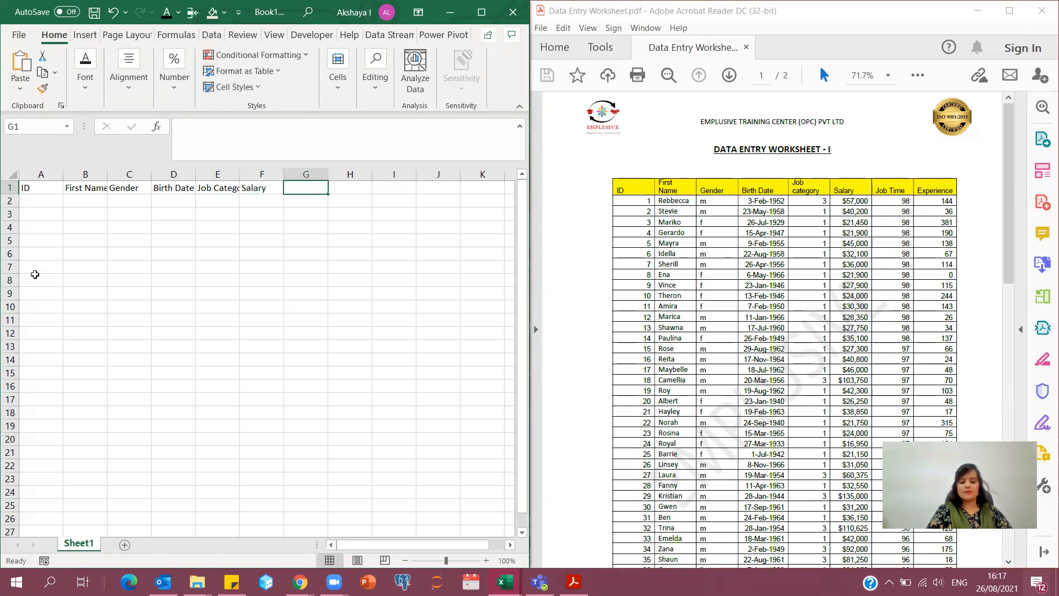
text(Job Time)
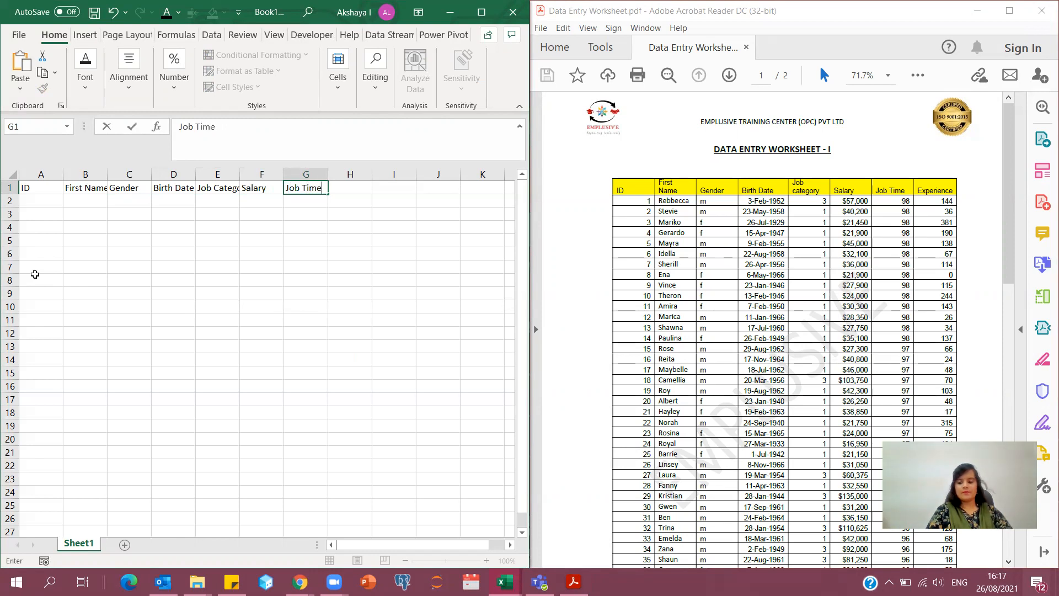
key(Tab)
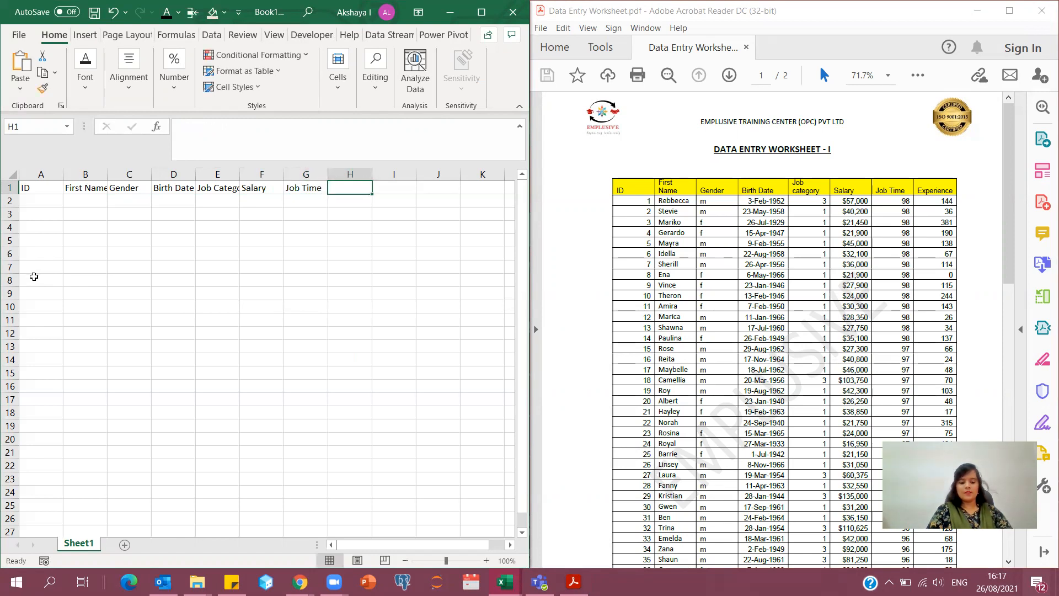
text(Experience)
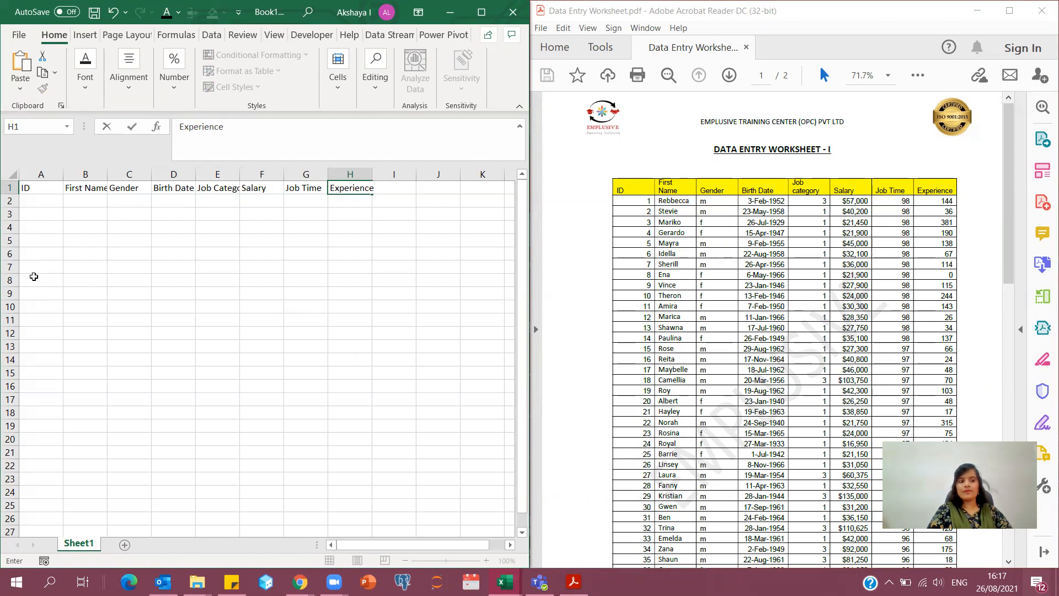
key(Return)
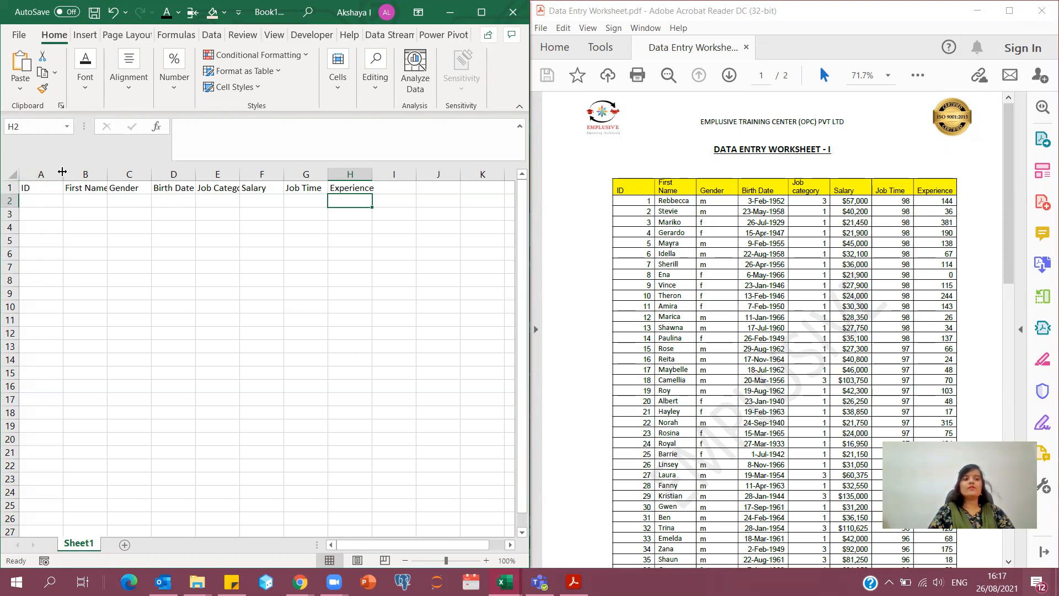
Auto-fit all column widths of the sheet to their headings and widen the ID column A manually
drag(62, 172, 62, 171)
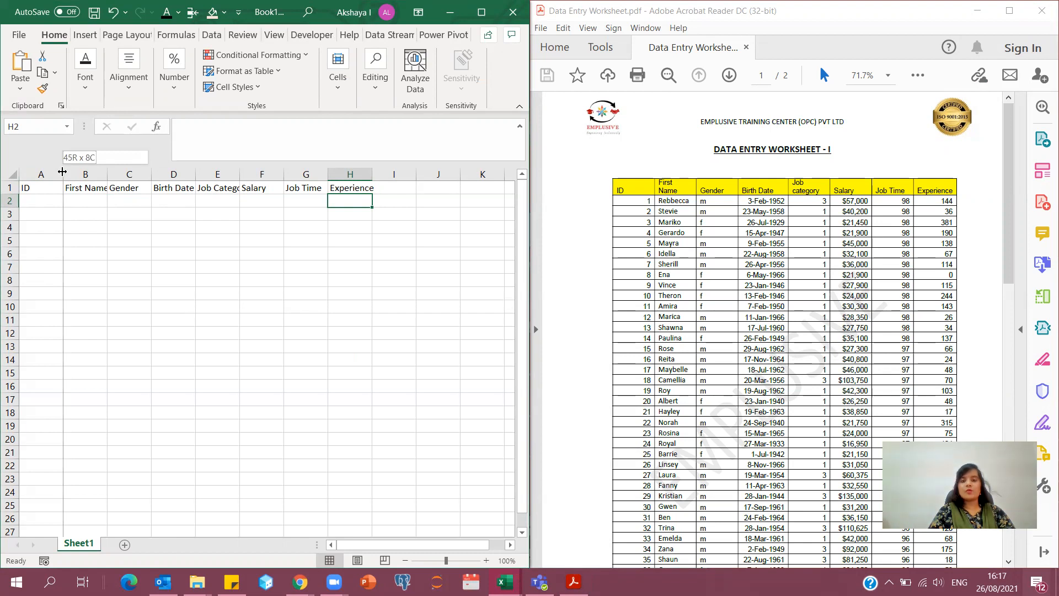
mouse_move(63, 171)
mouse_down()
mouse_move(101, 172)
mouse_move(55, 174)
mouse_up()
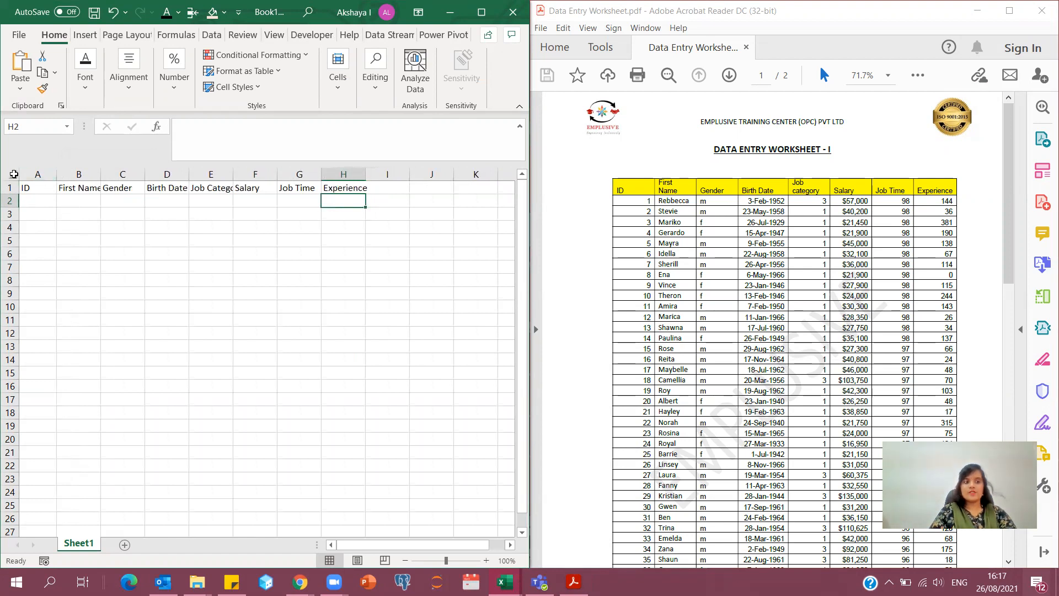
click(12, 174)
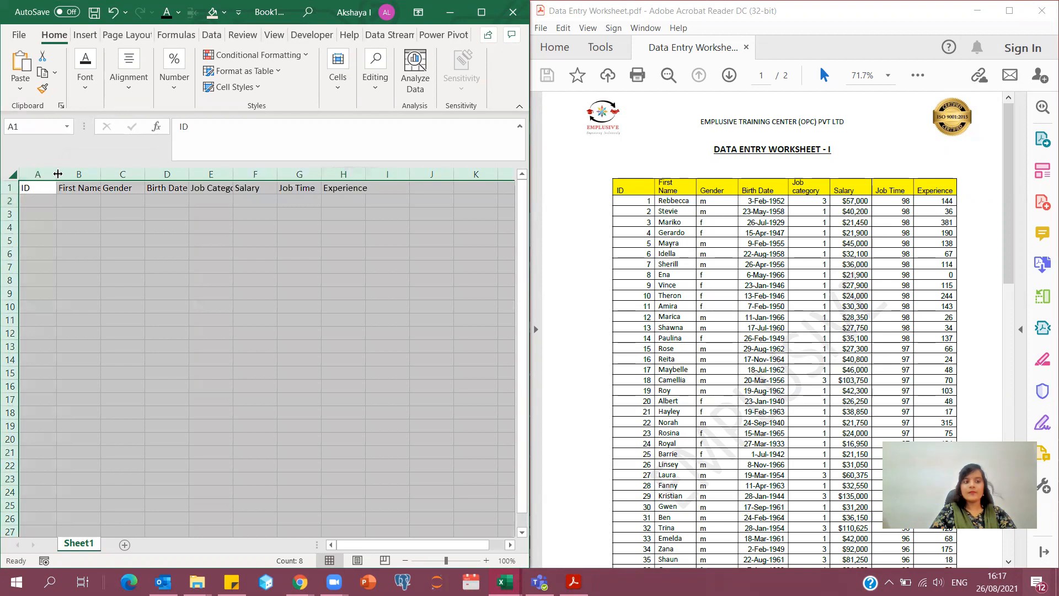
double_click(57, 174)
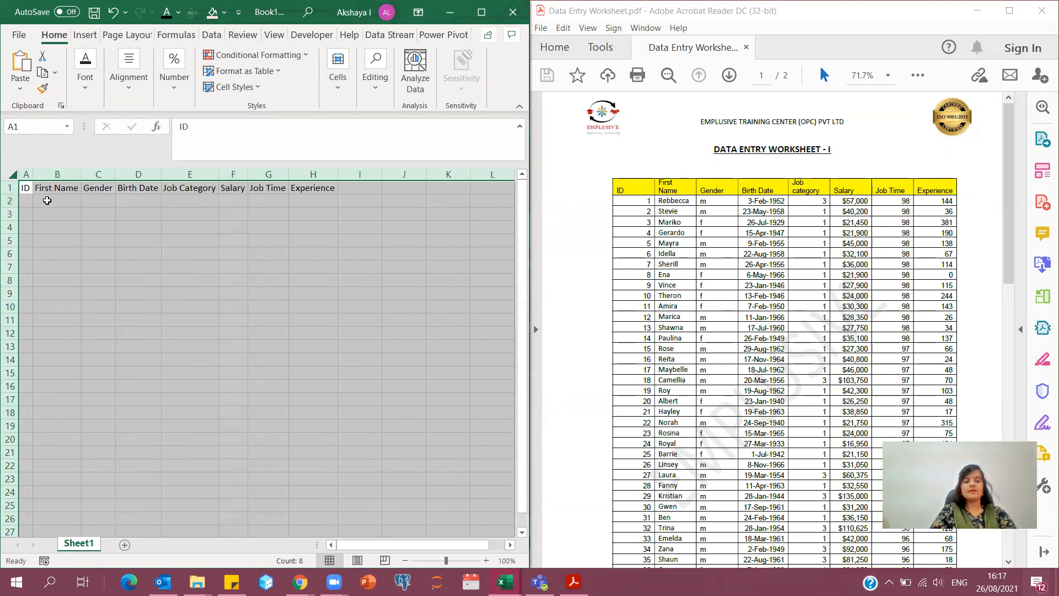
click(153, 215)
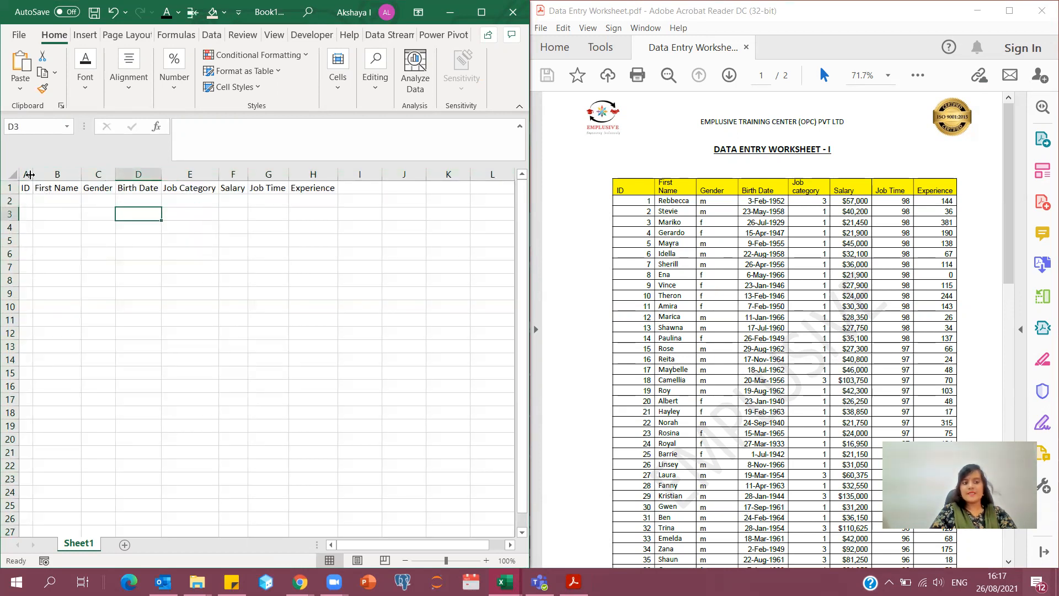
drag(30, 174, 67, 175)
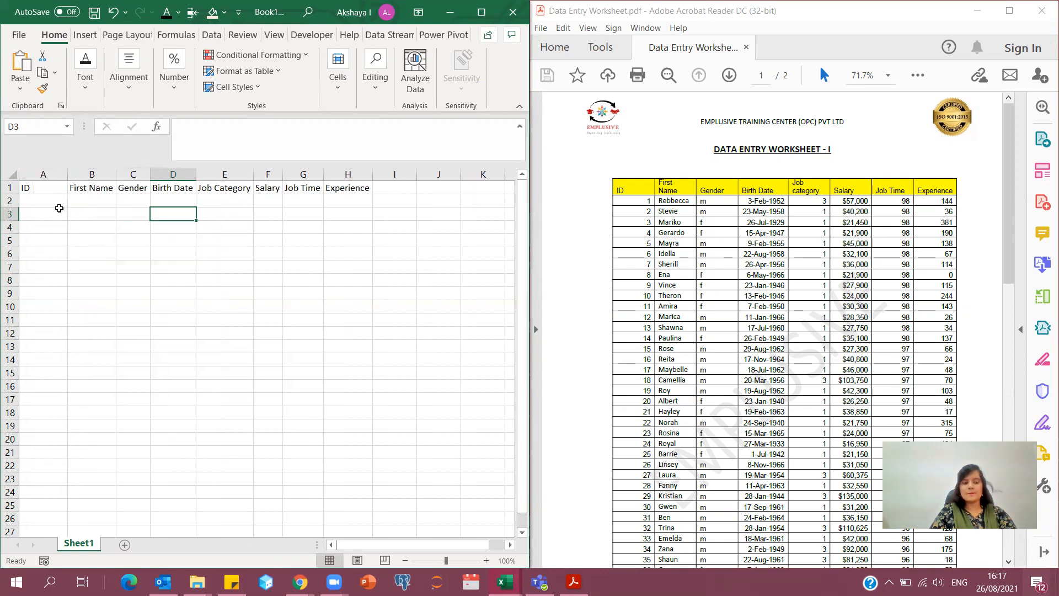
Start the first record in row 2 with ID 1 and the employee's first name from the PDF table
click(57, 203)
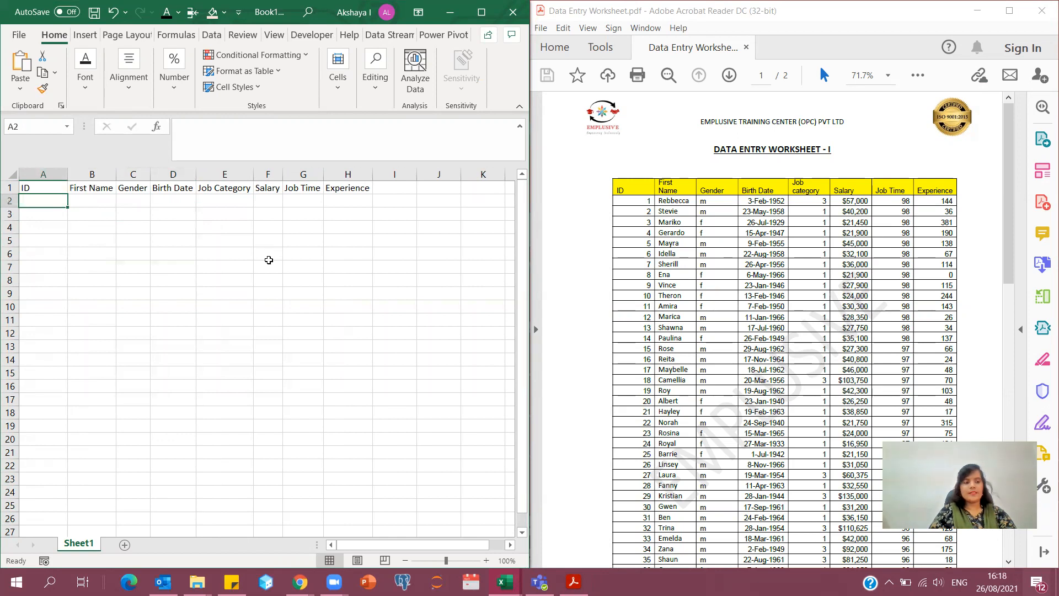
text(1)
key(Tab)
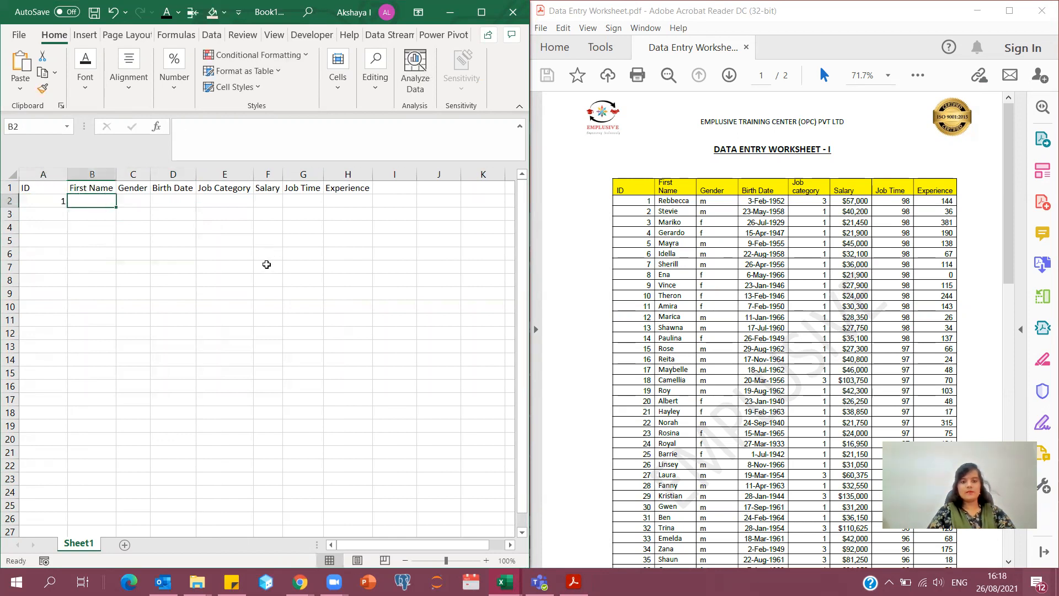
text(Re)
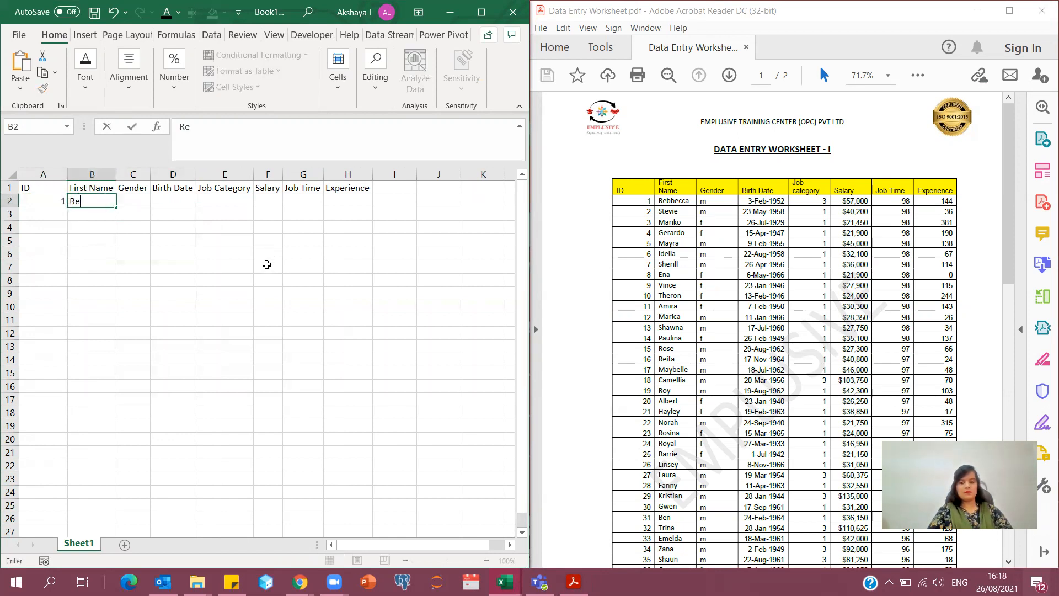
text(bbecca)
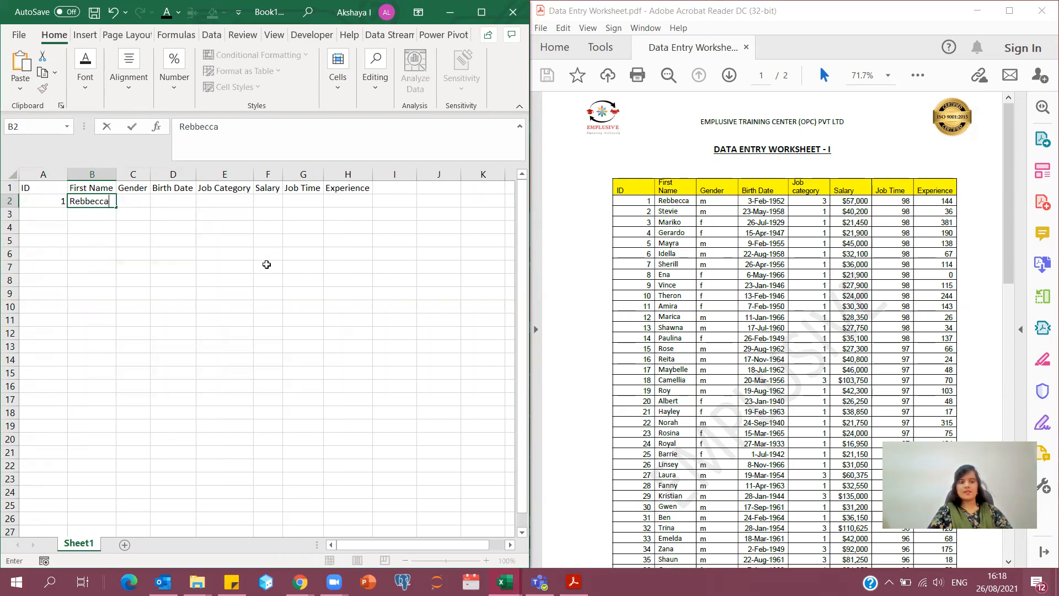
key(Tab)
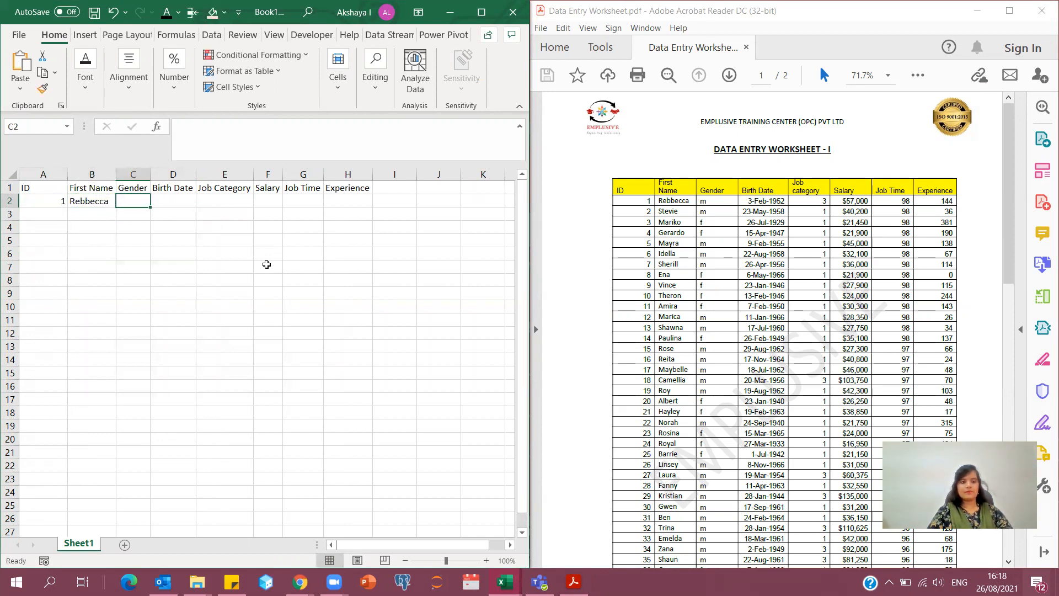
Enter gender m and the birth date of employee 1 from the PDF in cells C2 and D2
text(m)
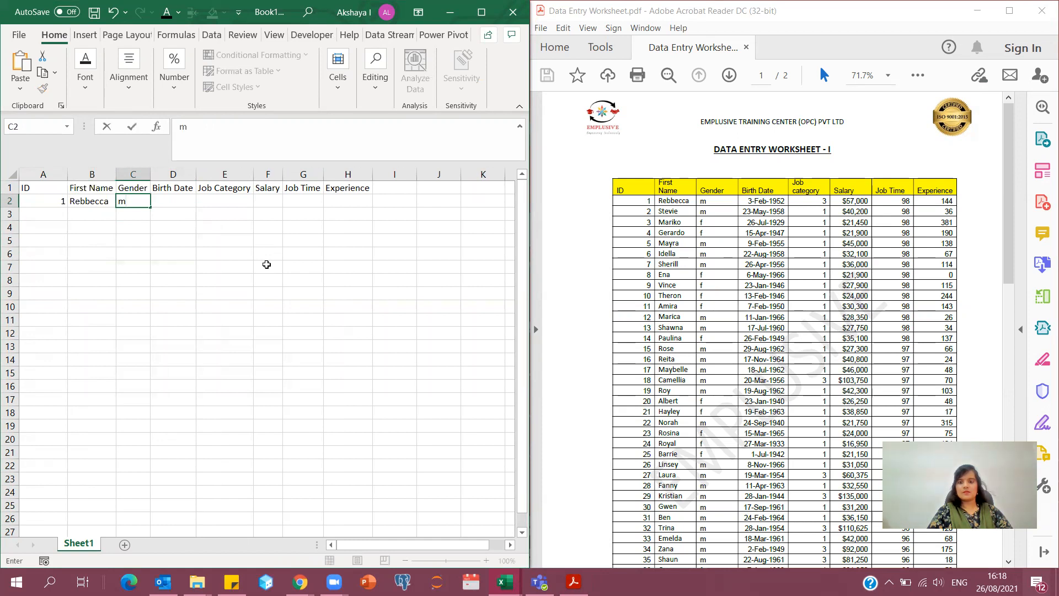
key(Tab)
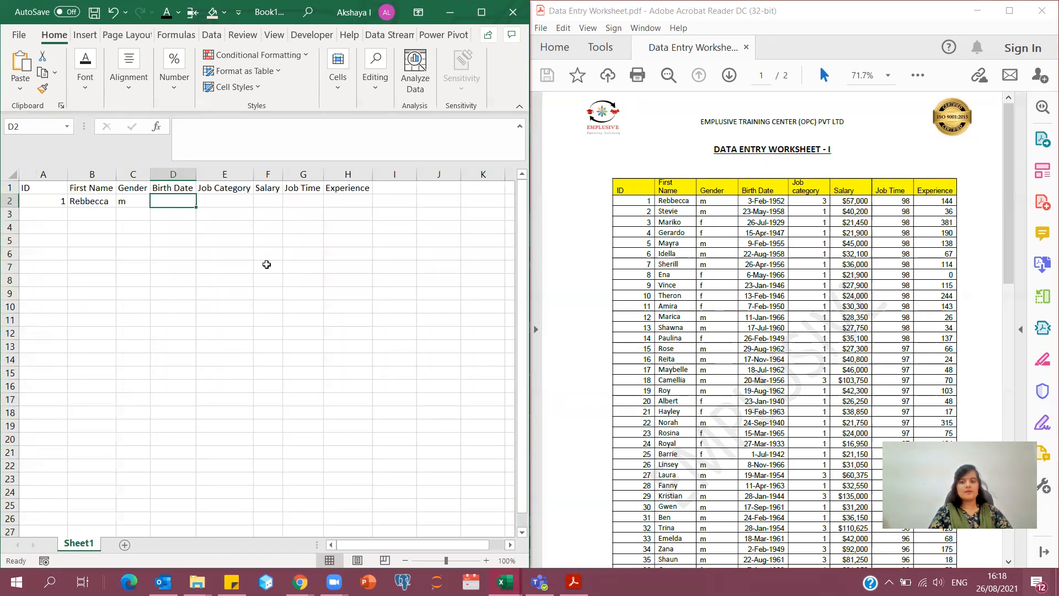
text(3)
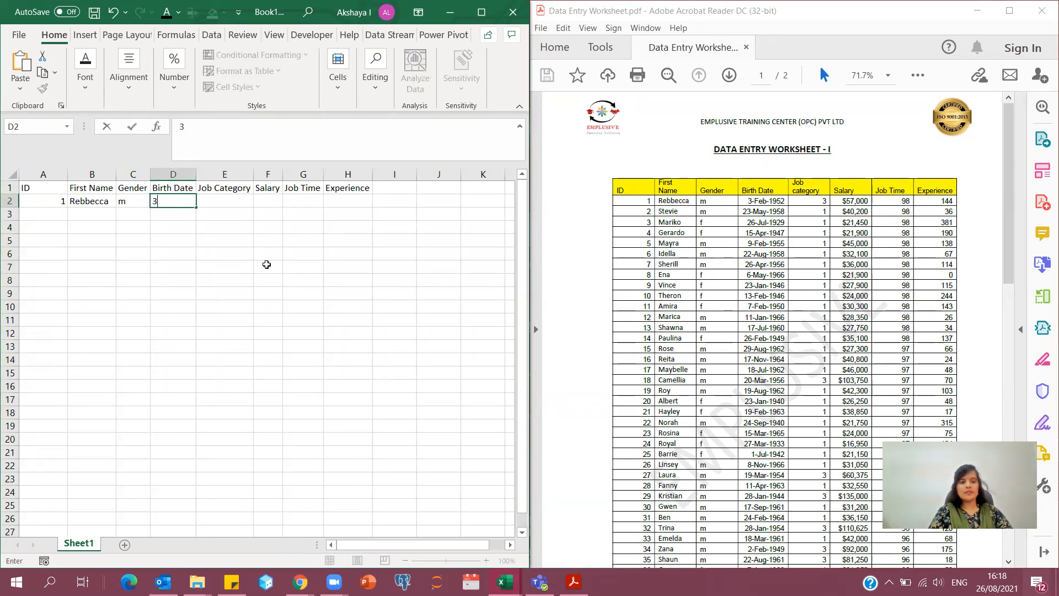
text(-)
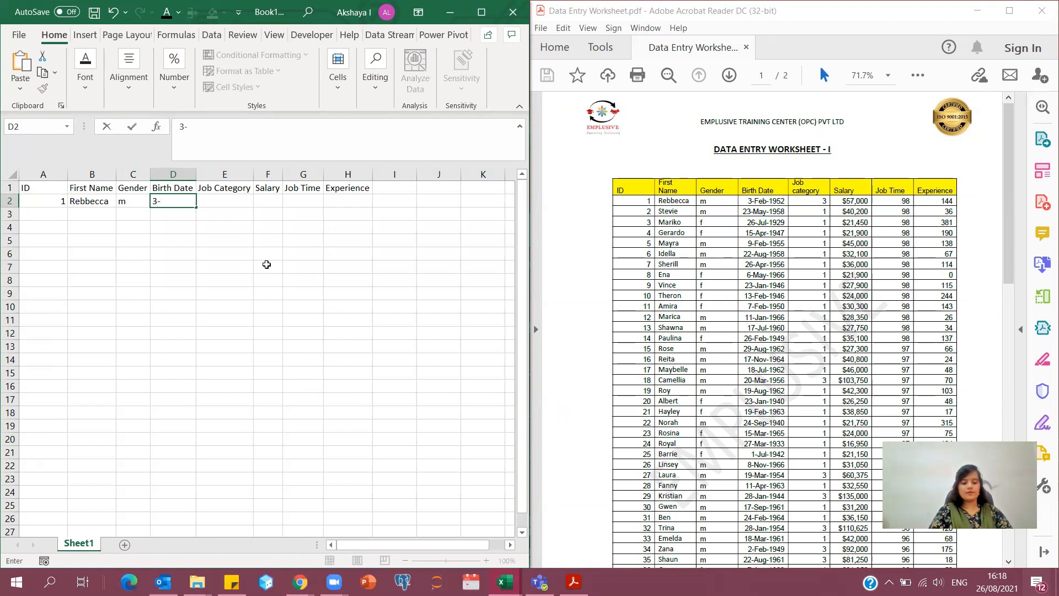
text(Feb-1952)
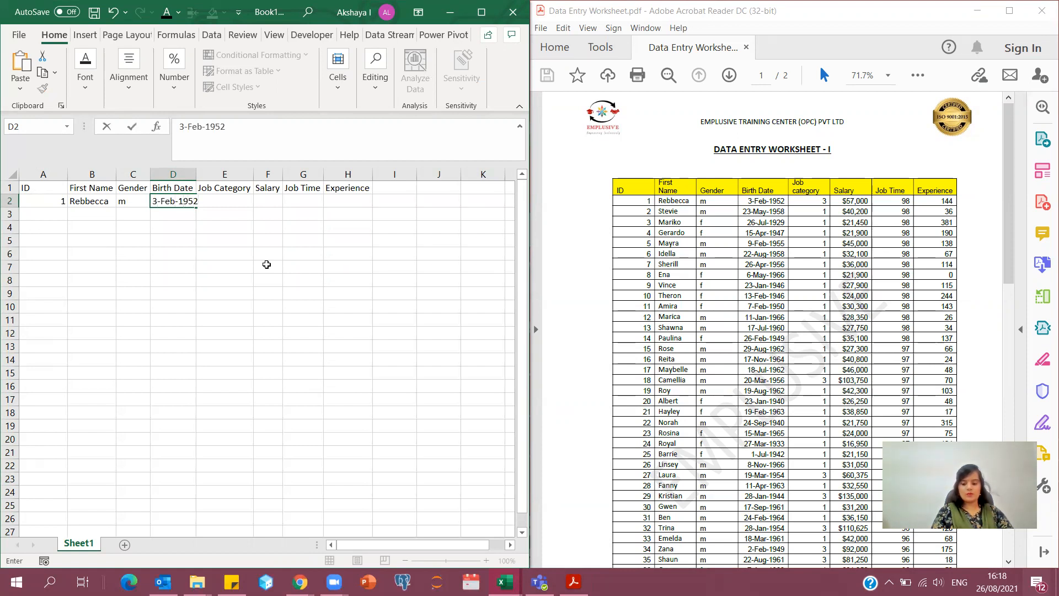
key(Tab)
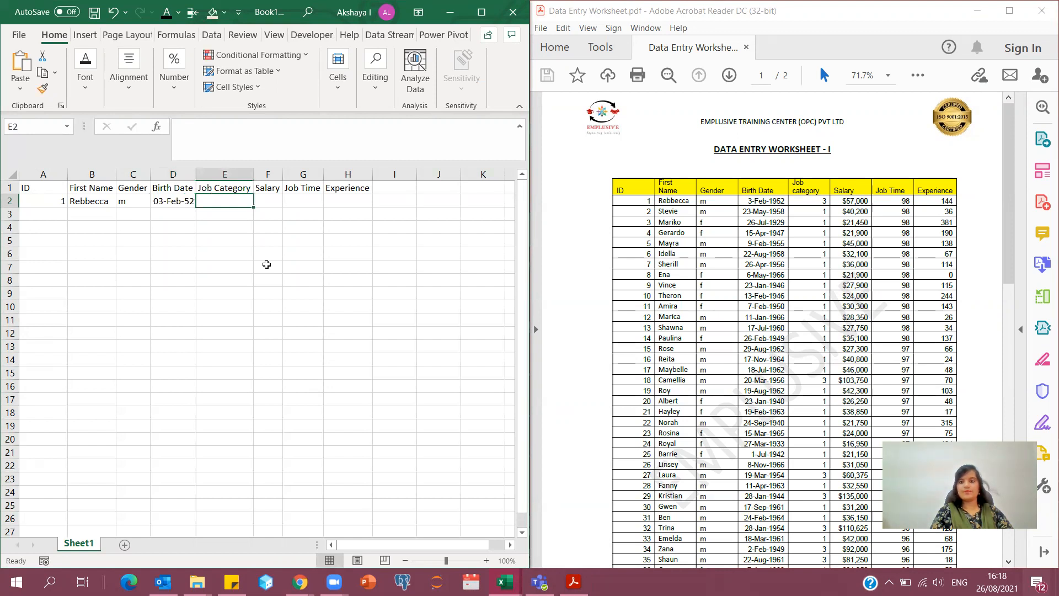
Complete row 2 with Job Category 3, Salary 57000, Job Time 98 and Experience 144
text(3)
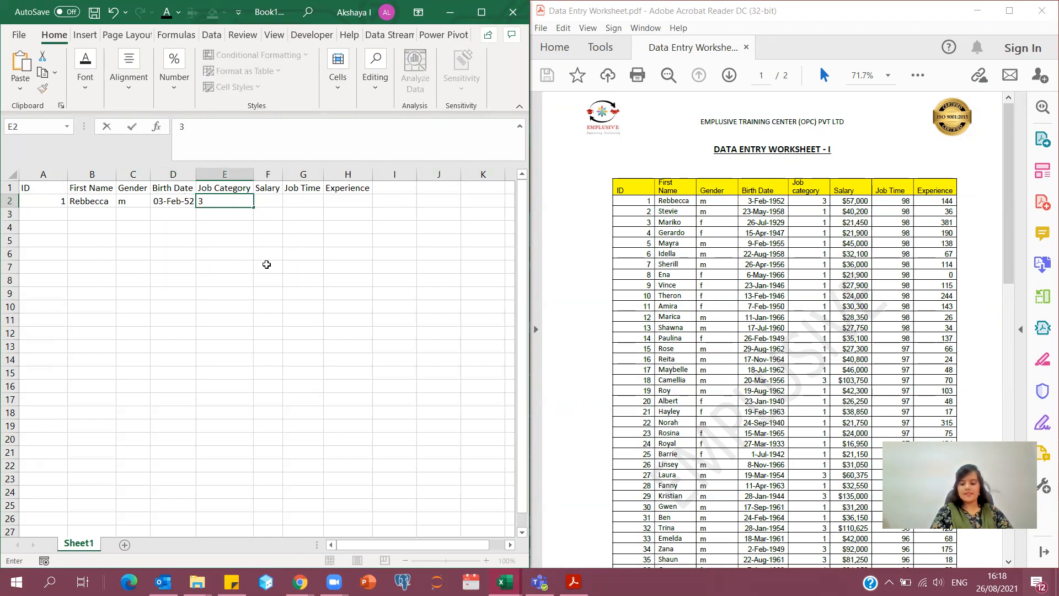
key(Tab)
text(57000)
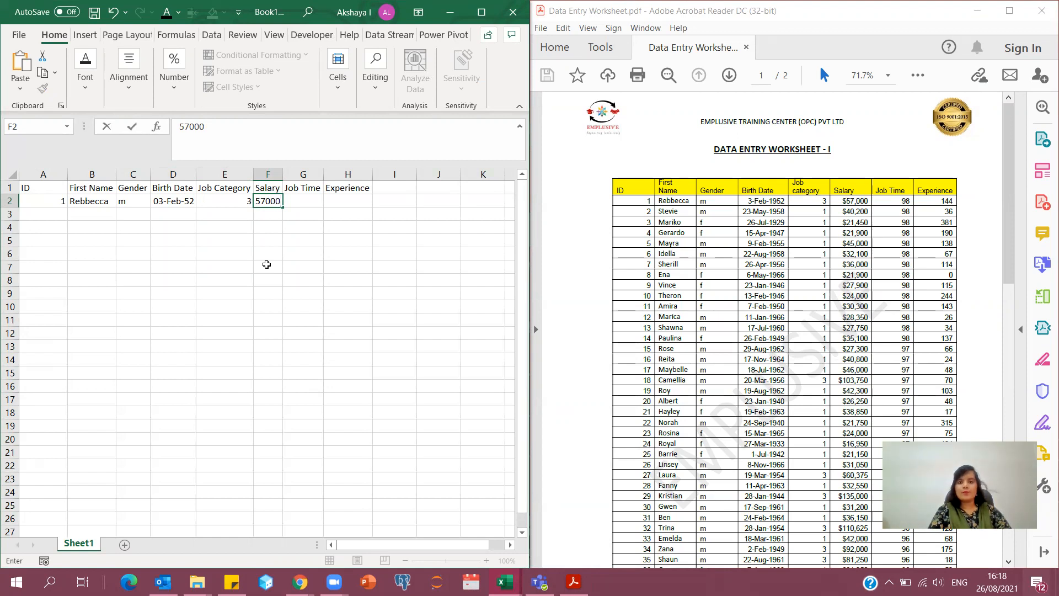
key(Tab)
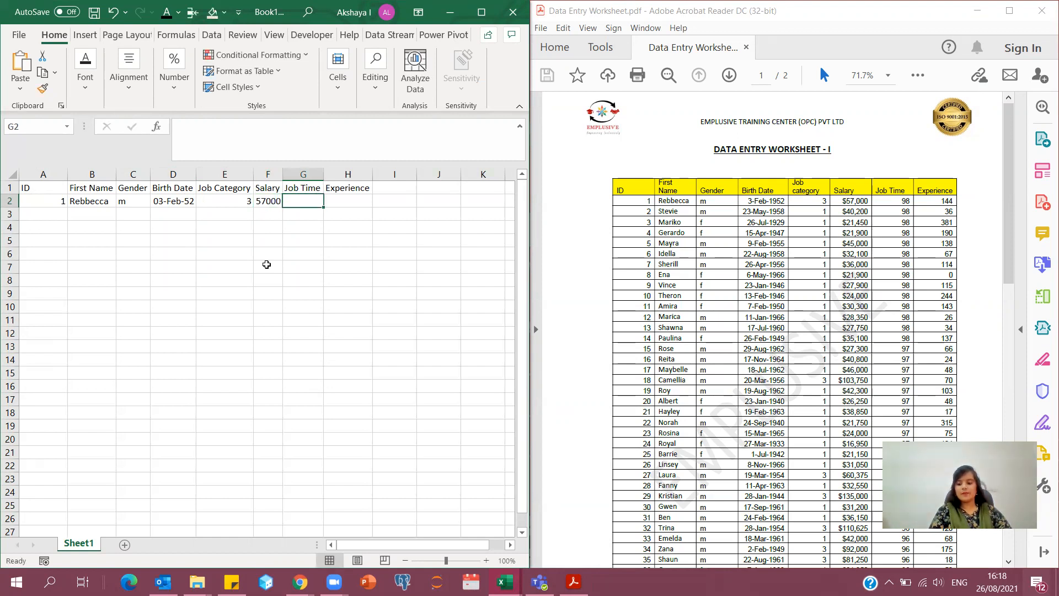
text(98)
key(Tab)
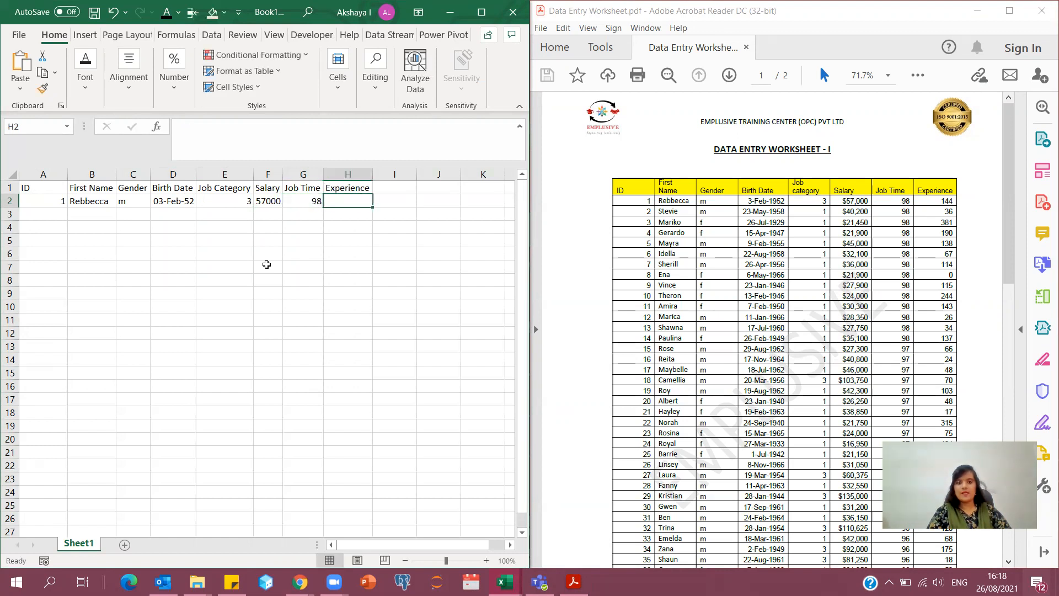
text(144)
key(Down)
Start the second record in row 3 with ID 2 and the employee's first name from the PDF table
key(Left)
key(Left)
key(Left)
key(Left)
key(Left)
key(Left)
key(Left)
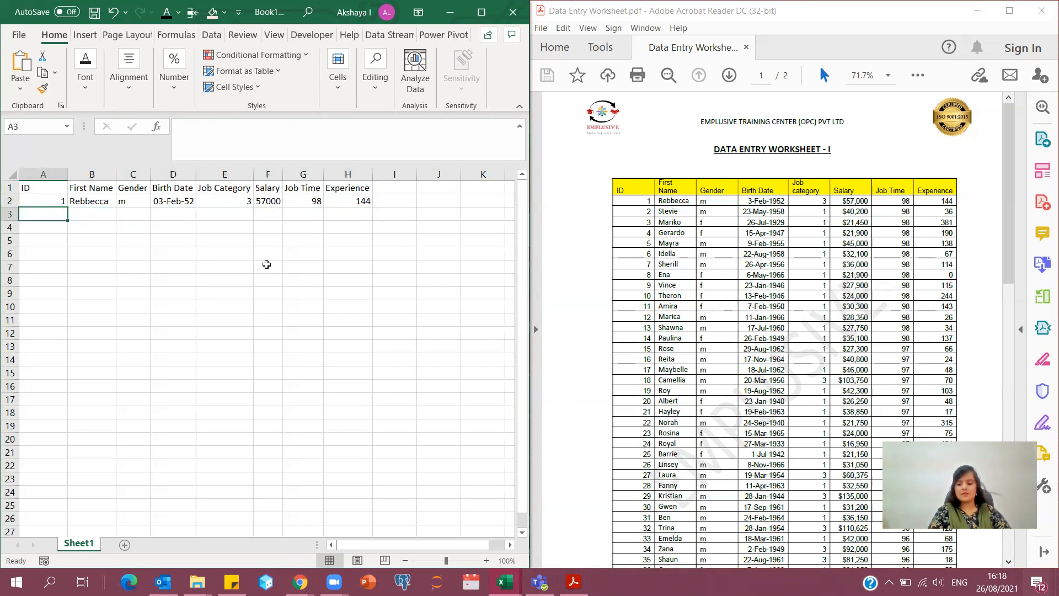
text(2)
key(Tab)
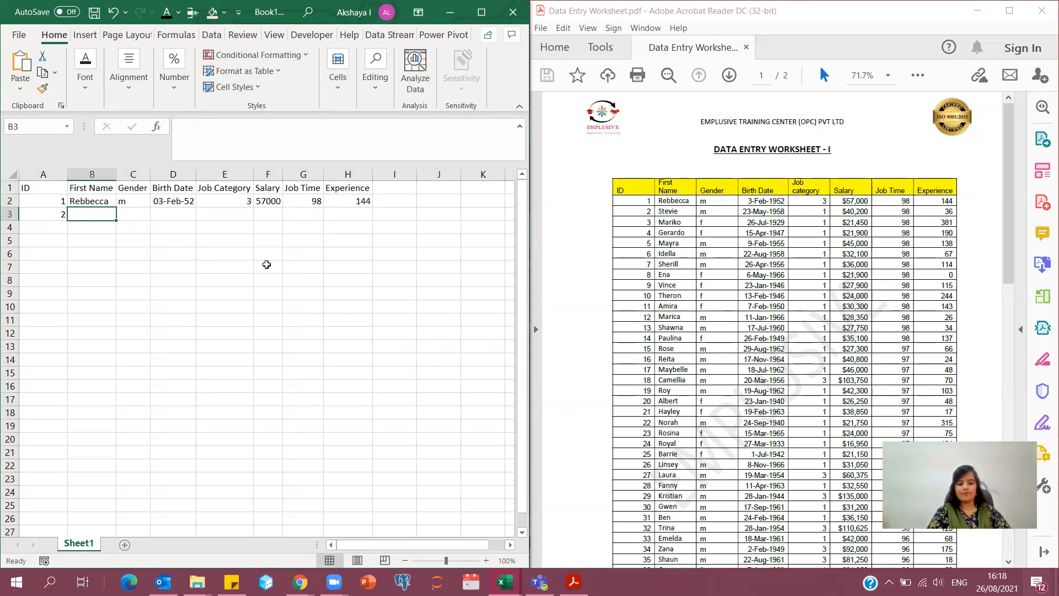
text(Stevi)
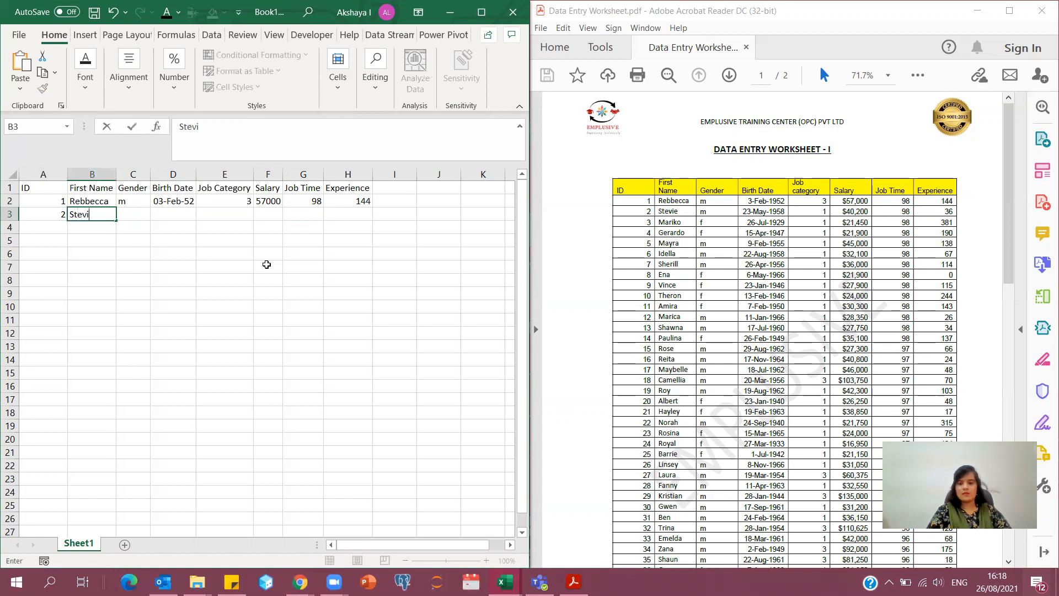
text(e)
key(Tab)
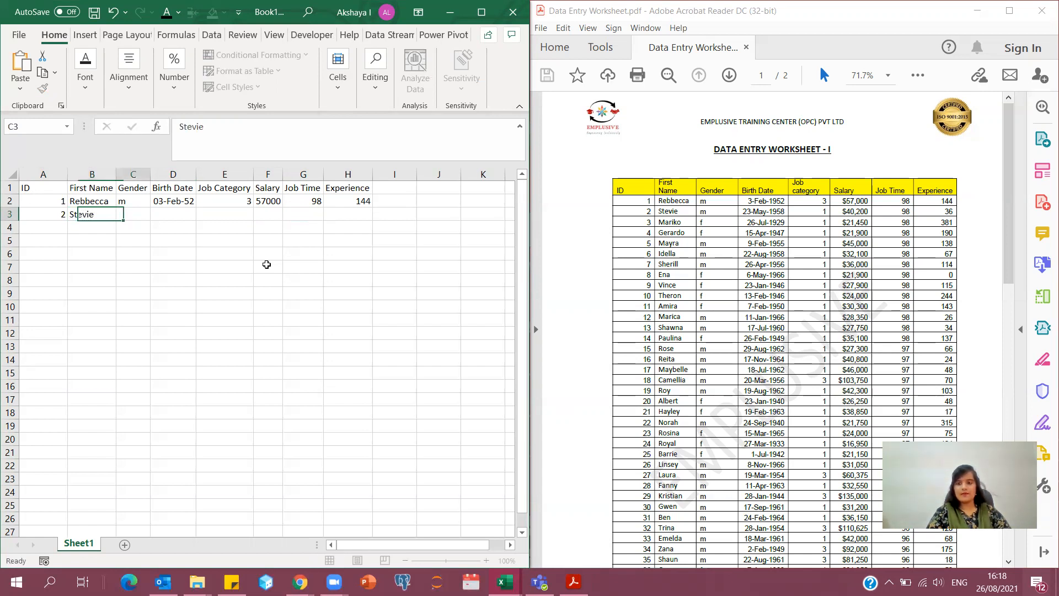
Enter gender m and the birth date of employee 2 from the PDF in cells C3 and D3
text(m)
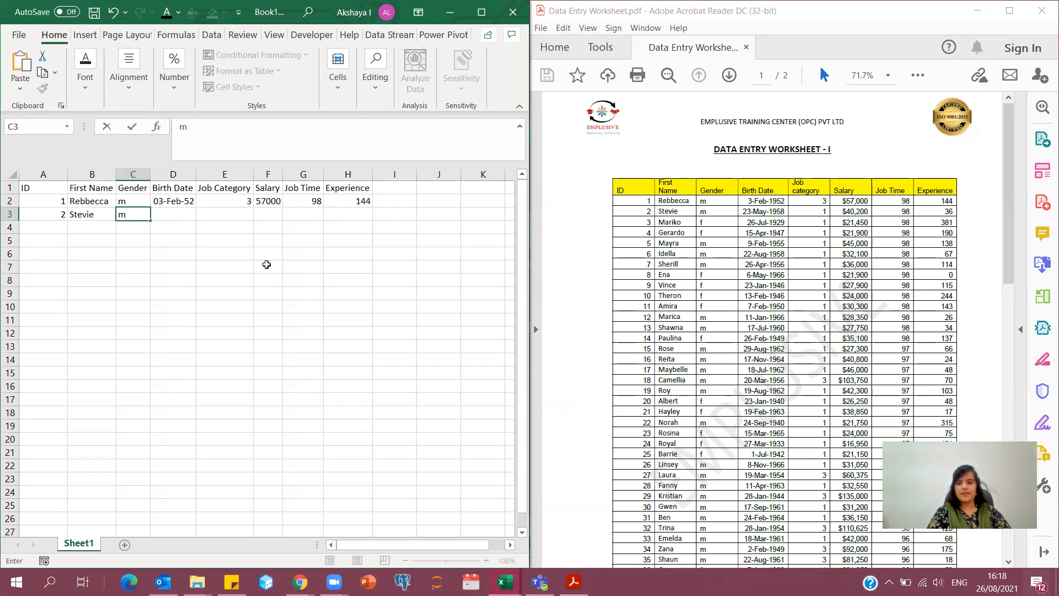
key(Tab)
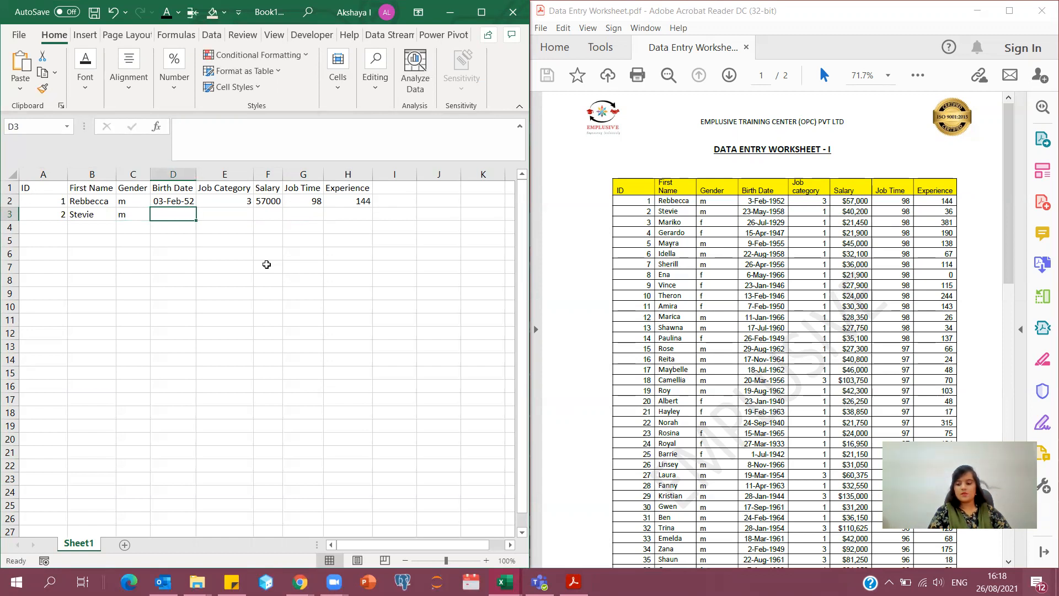
text(23-May-19)
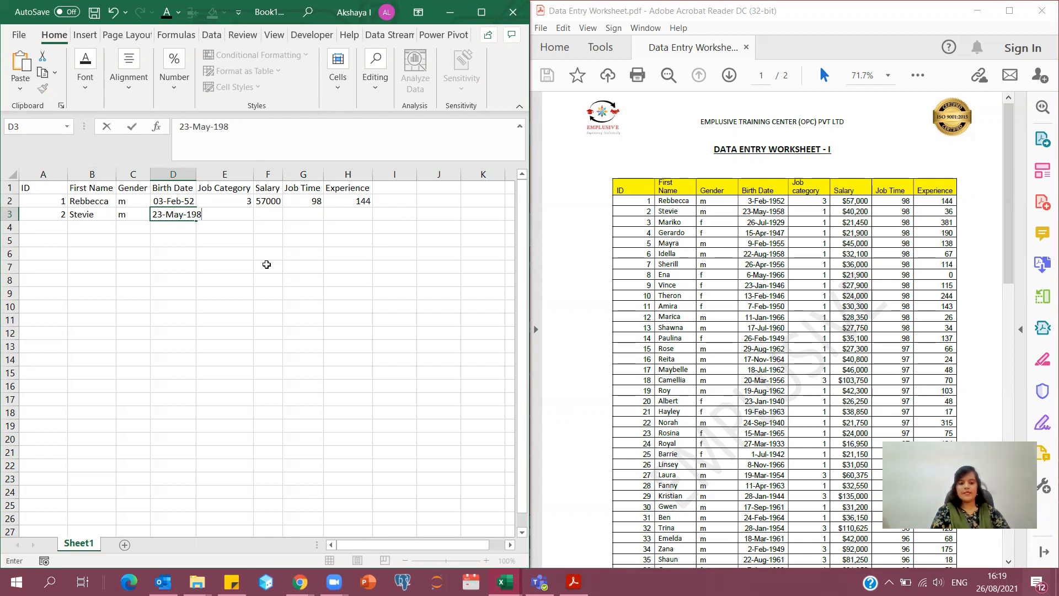
text(58)
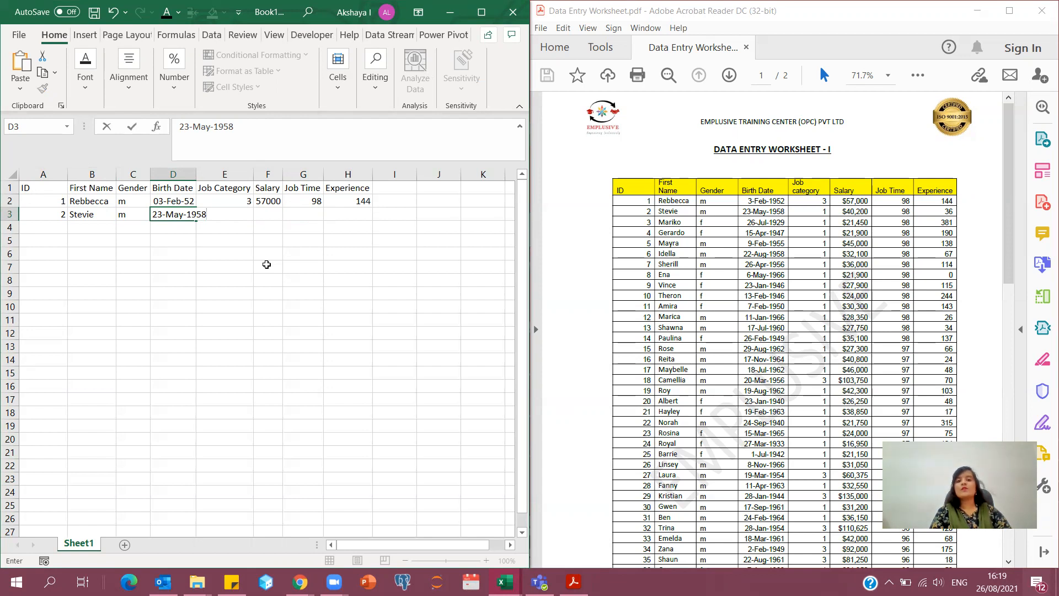
key(Tab)
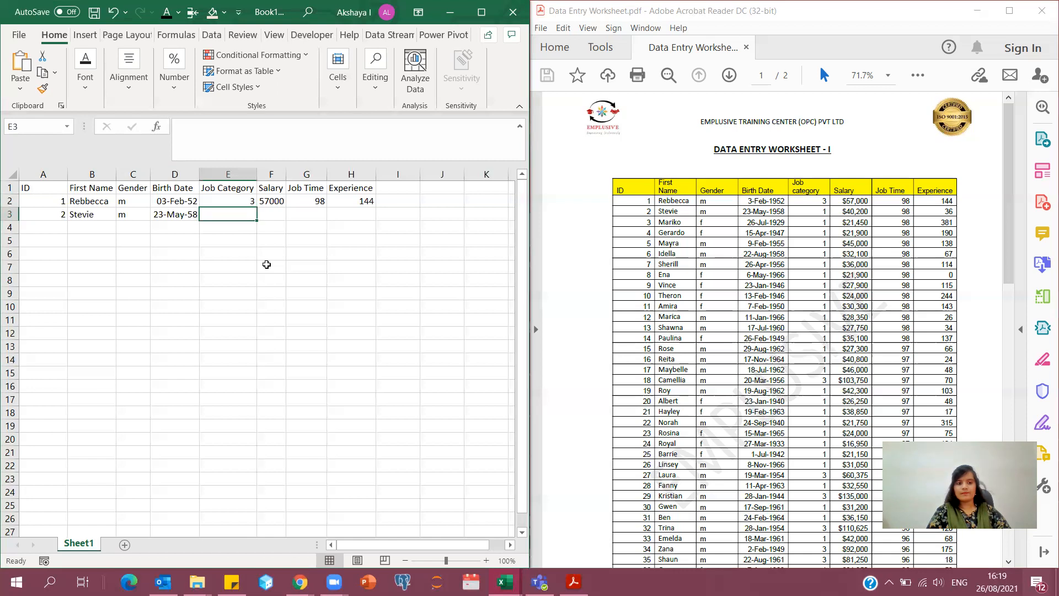
Complete row 3 with Job Category 1, Salary 40200, Job Time 98 and Experience 36
text(1)
key(Tab)
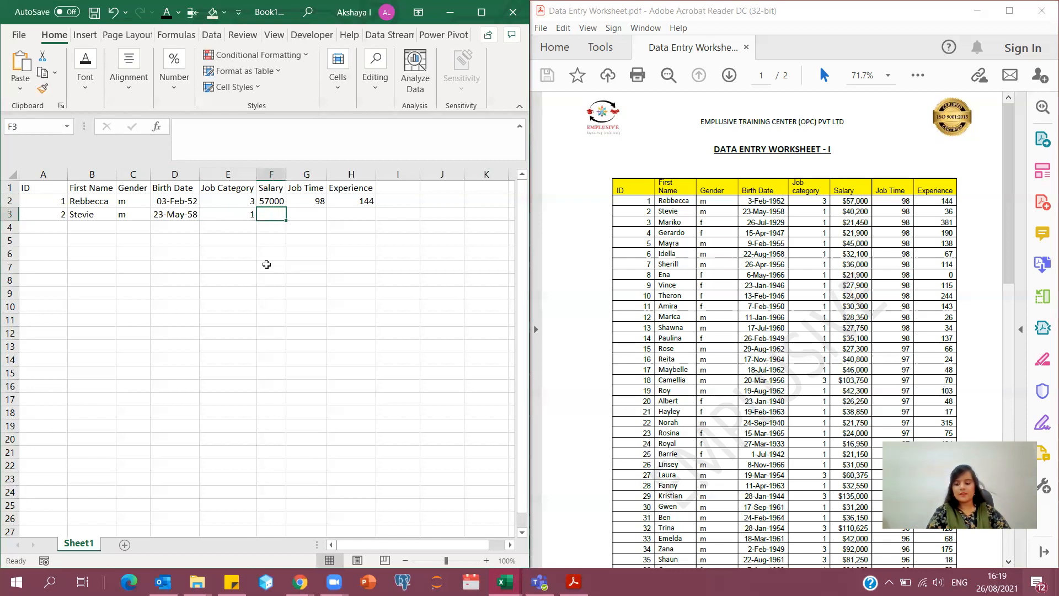
text(40200)
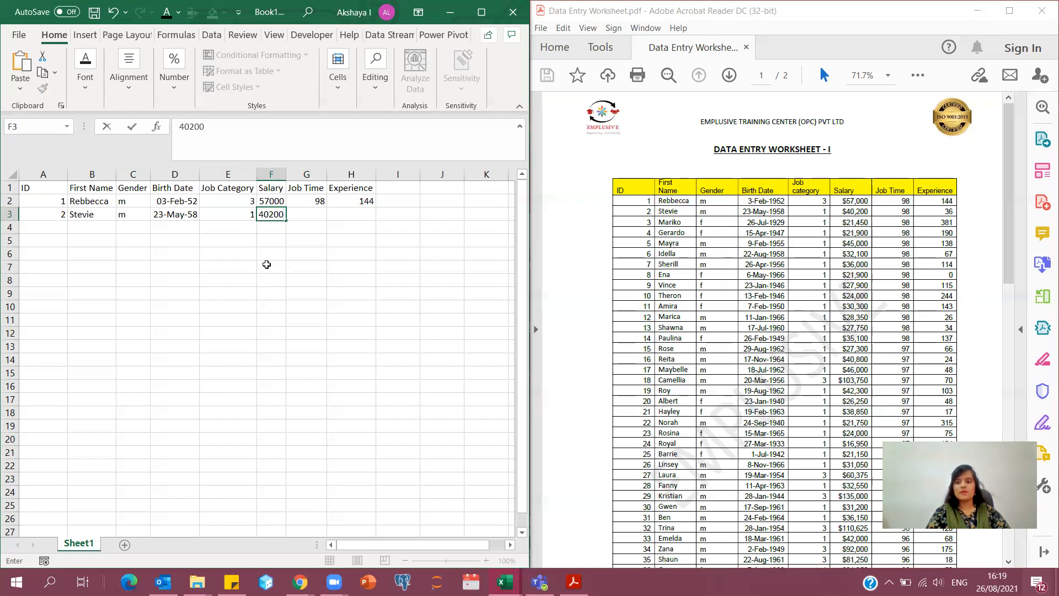
key(Tab)
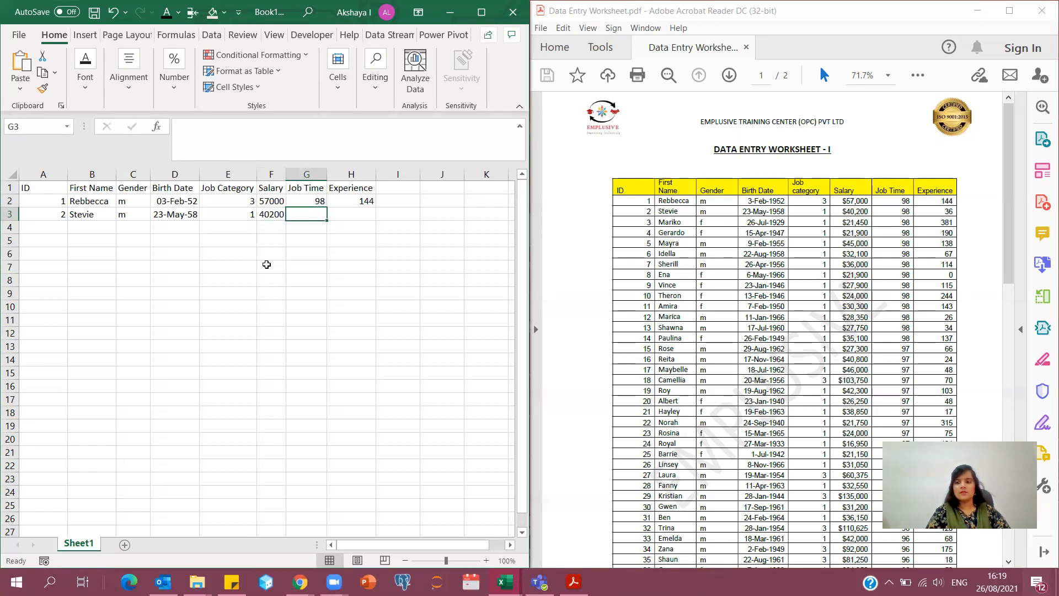
text(98)
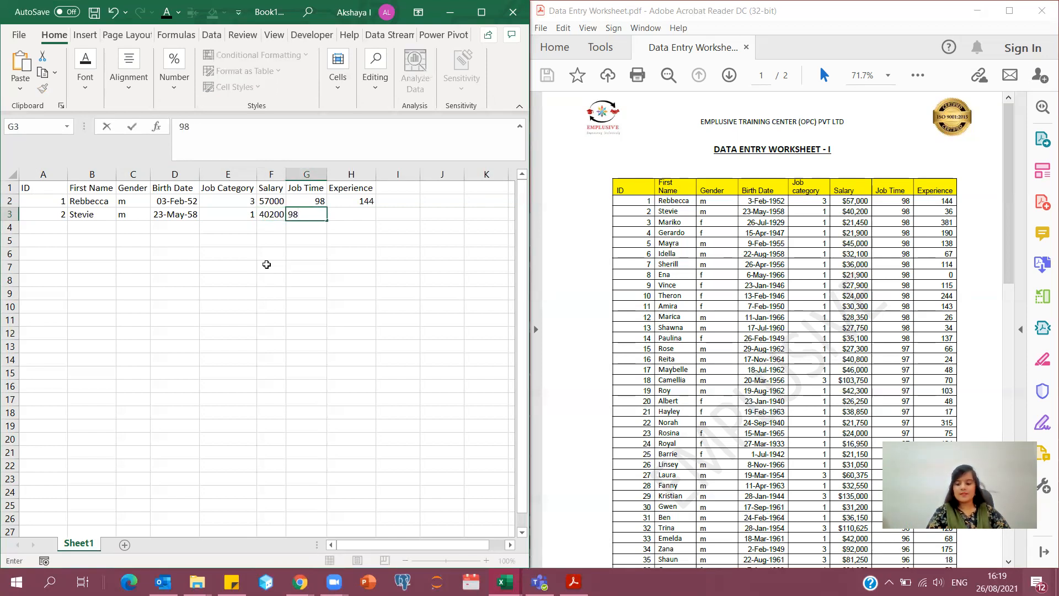
key(Tab)
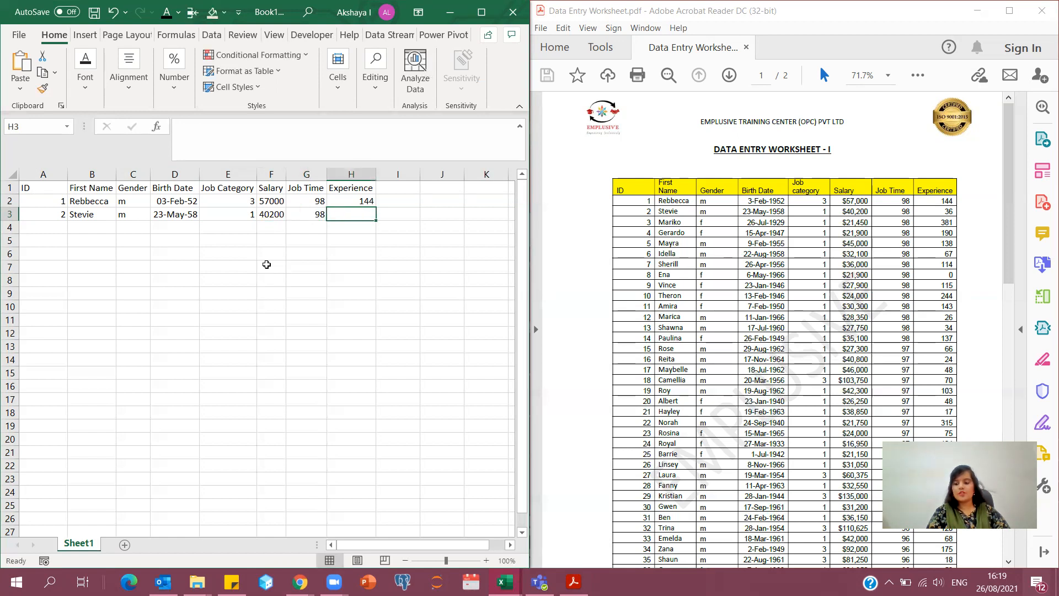
text(36)
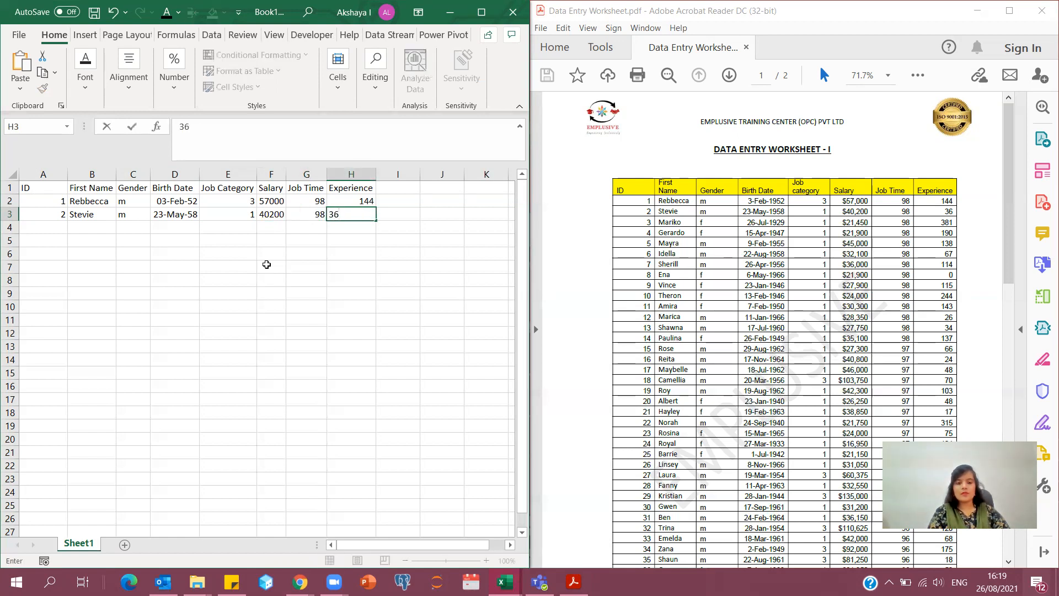
key(Return)
Start the third record in row 4 with ID 3, the employee's first name from the PDF and gender f
key(Left)
key(Left)
key(Left)
key(Left)
key(Left)
key(Left)
key(Left)
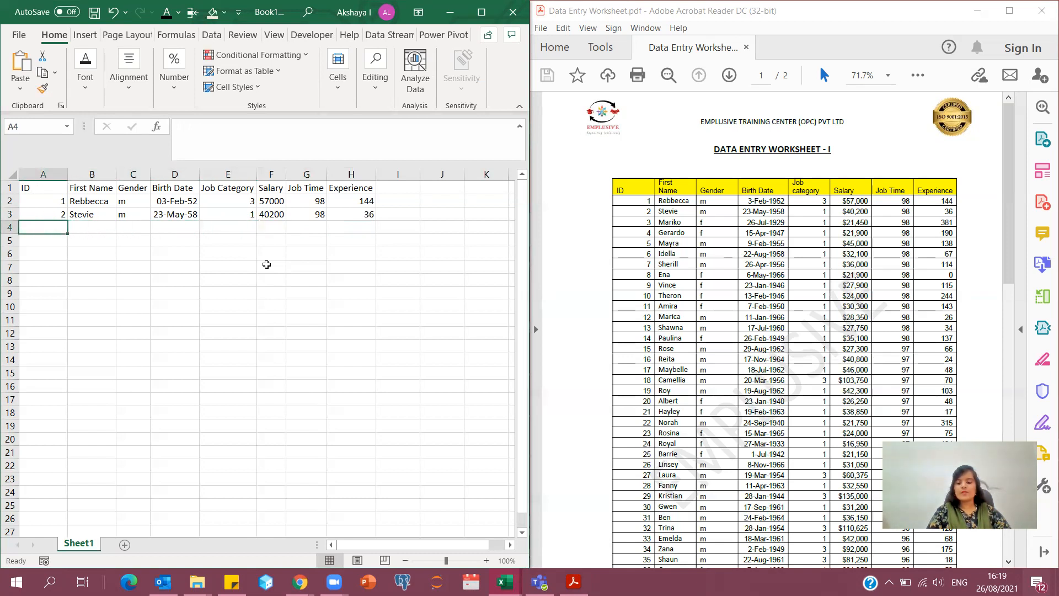
text(3)
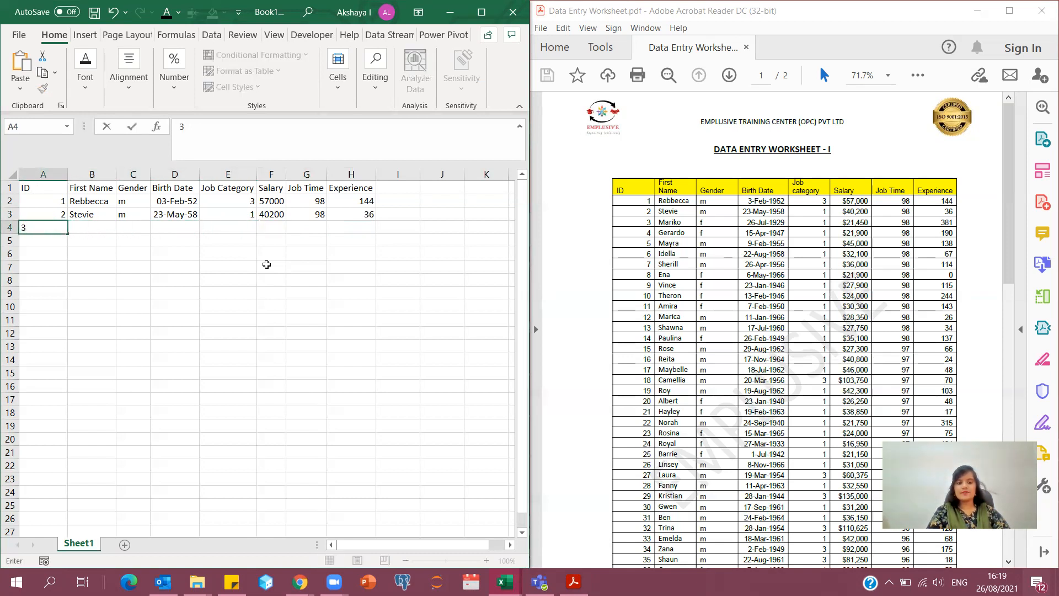
key(Tab)
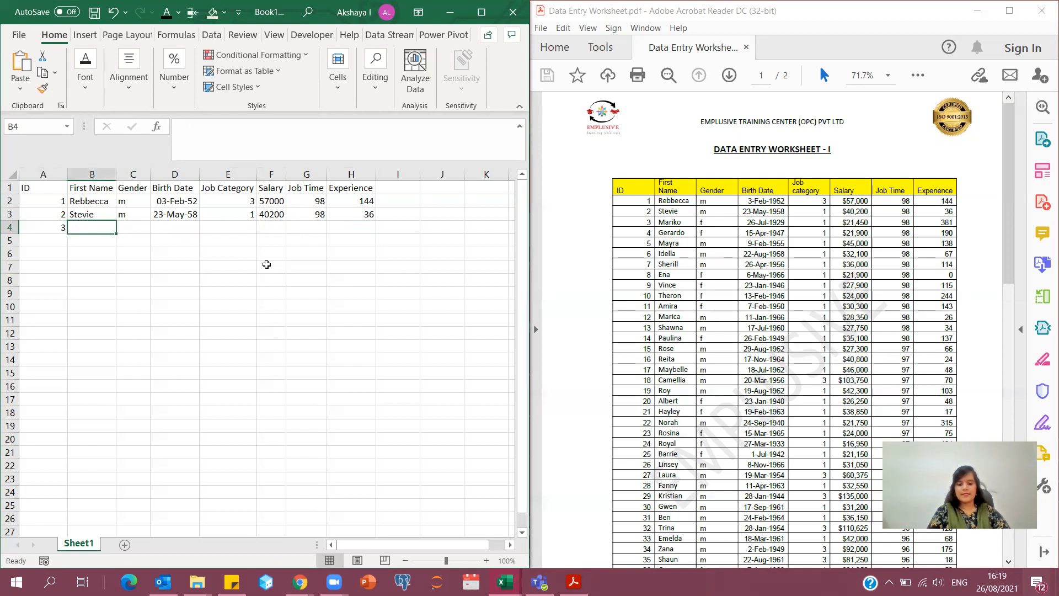
text(Mariko)
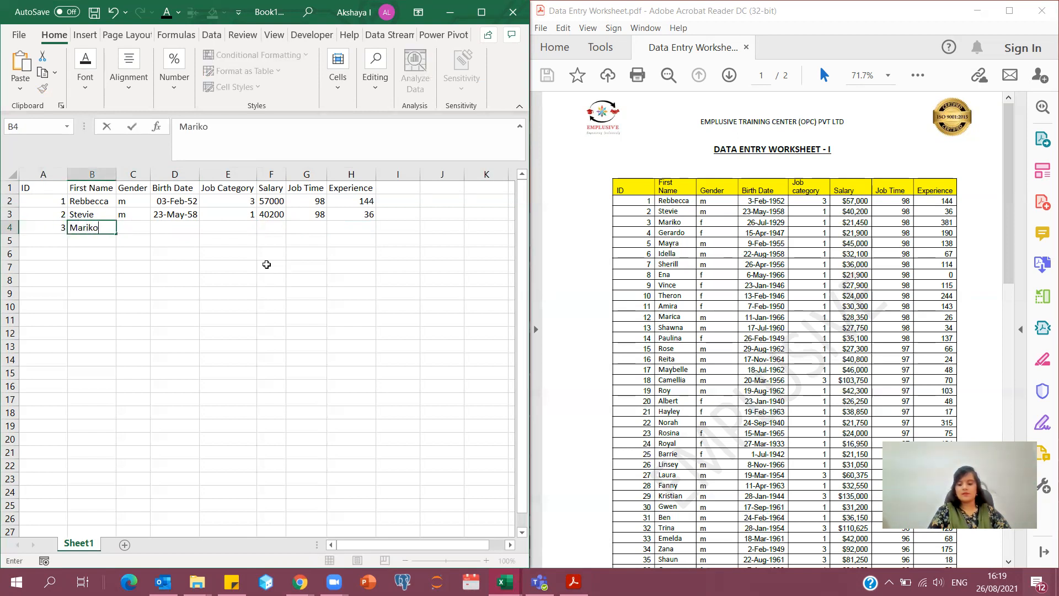
key(Tab)
text(f)
key(Tab)
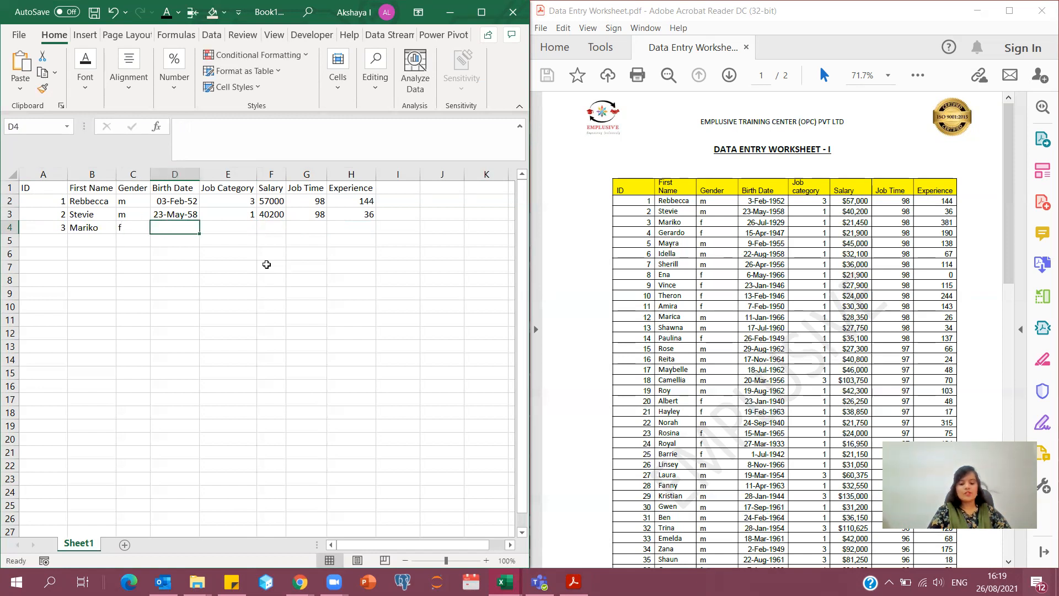
Enter the birth date of employee 3 from the PDF in D4 and Job Category 1 in E4
text(26)
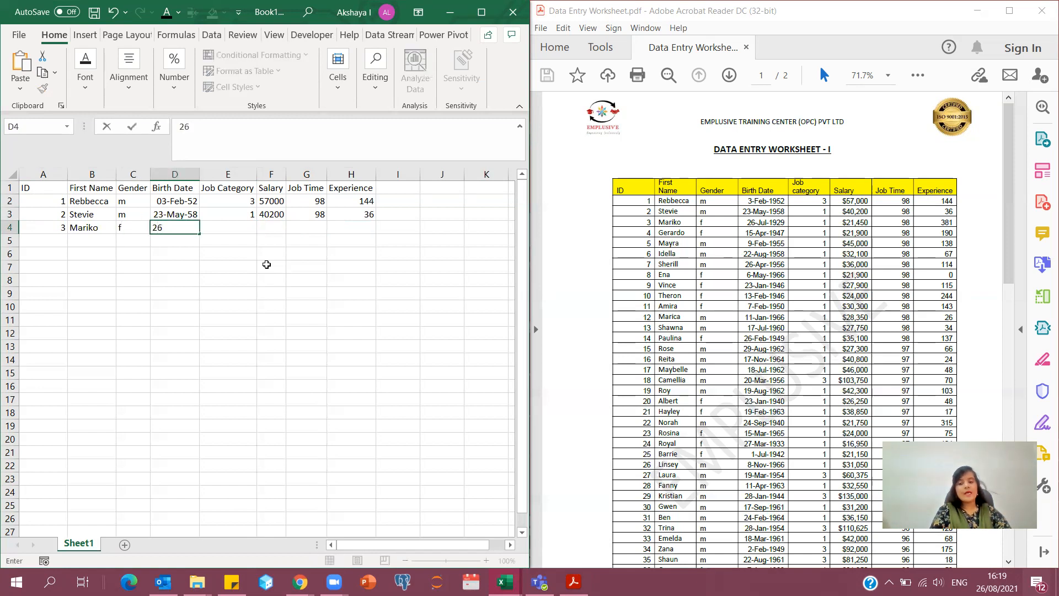
text(-Jul-)
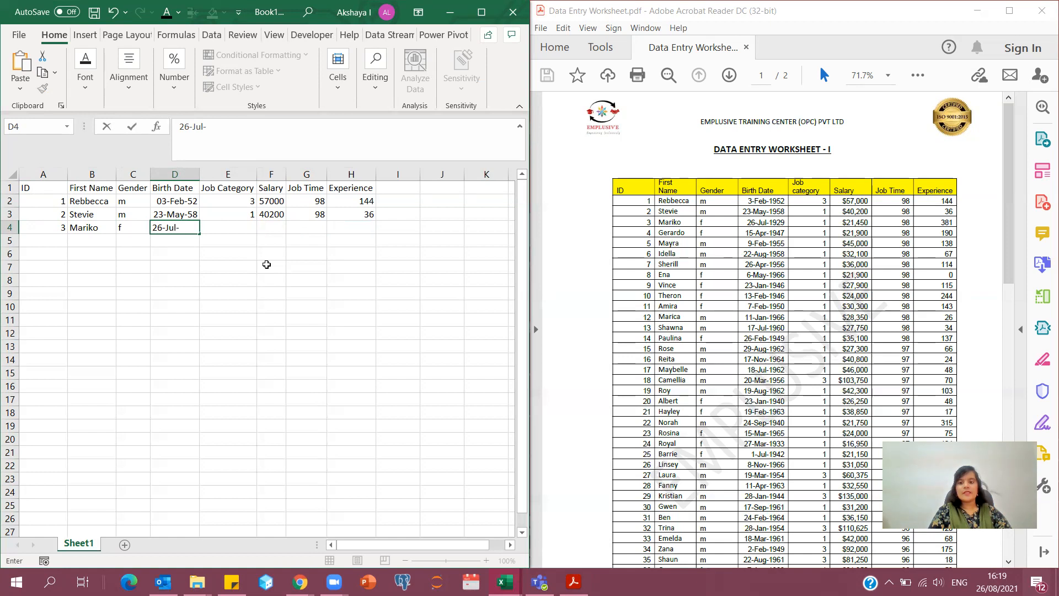
text(1929)
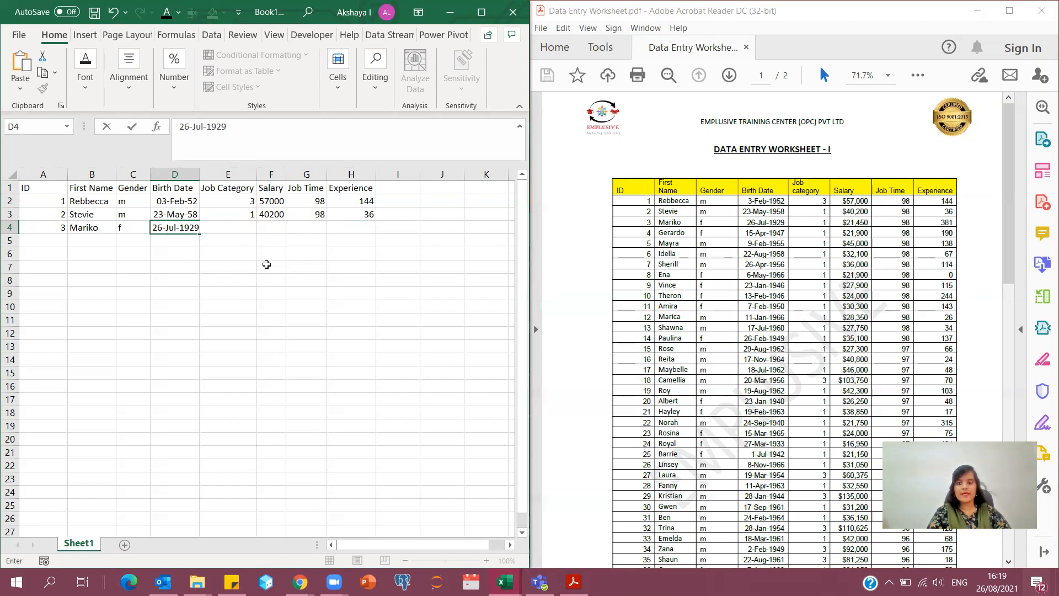
key(Tab)
text(1)
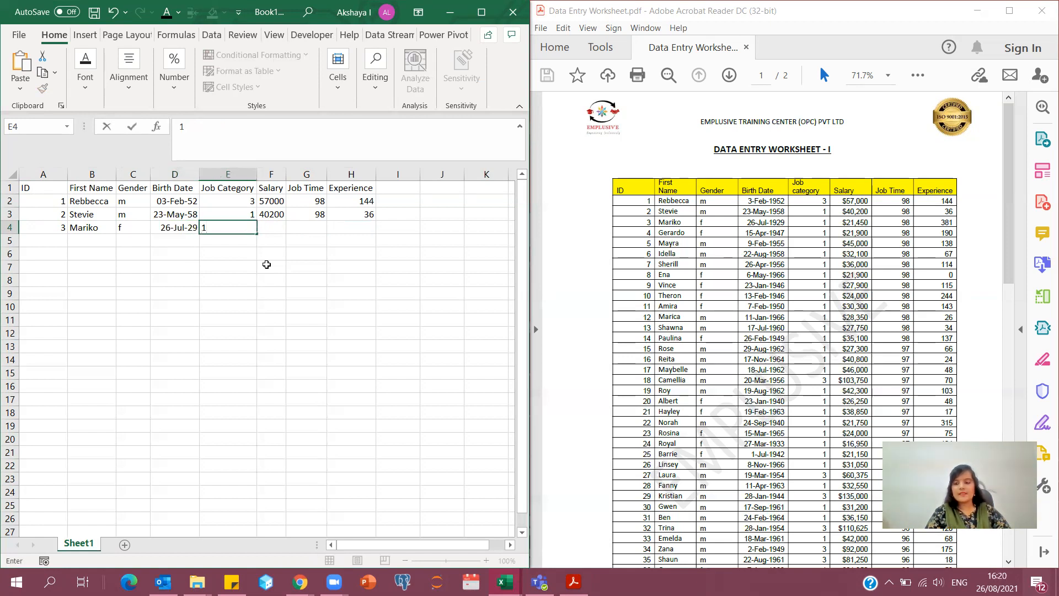
key(Tab)
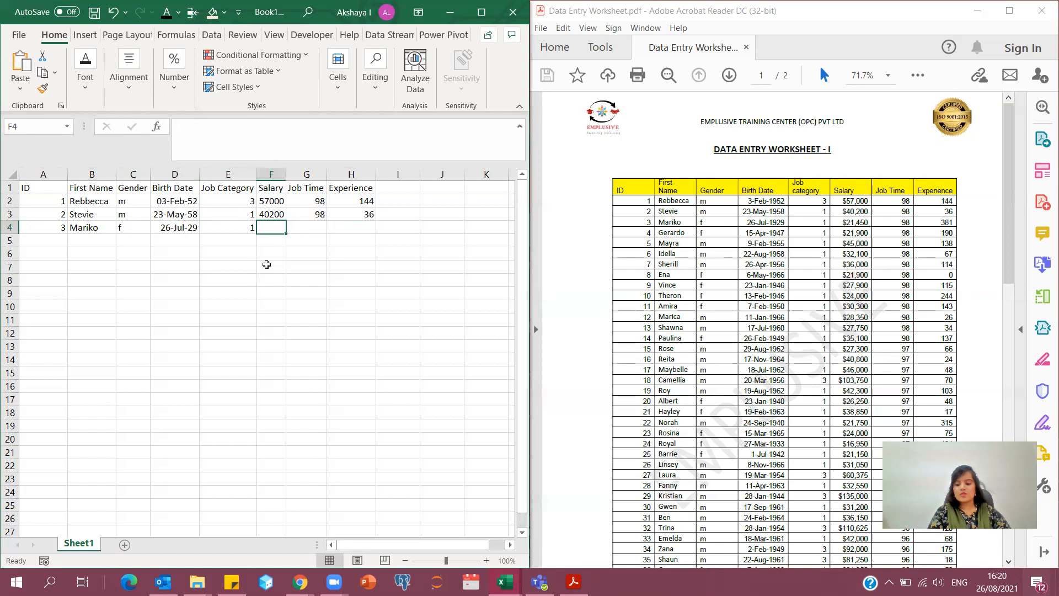
Complete row 4 with Salary 21450, Job Time 98 and Experience 381
text(21450)
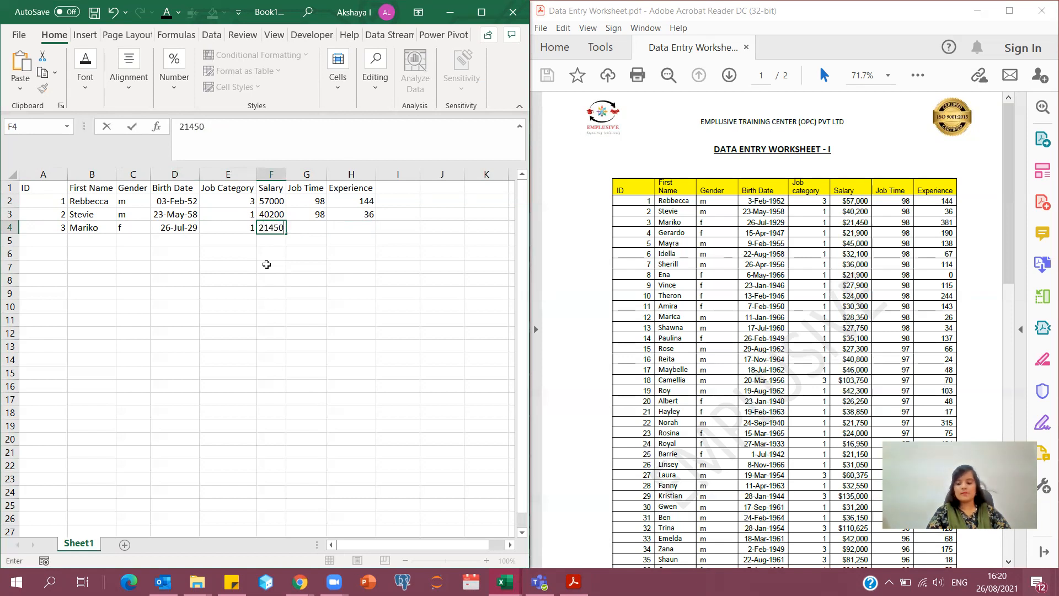
key(Tab)
text(98)
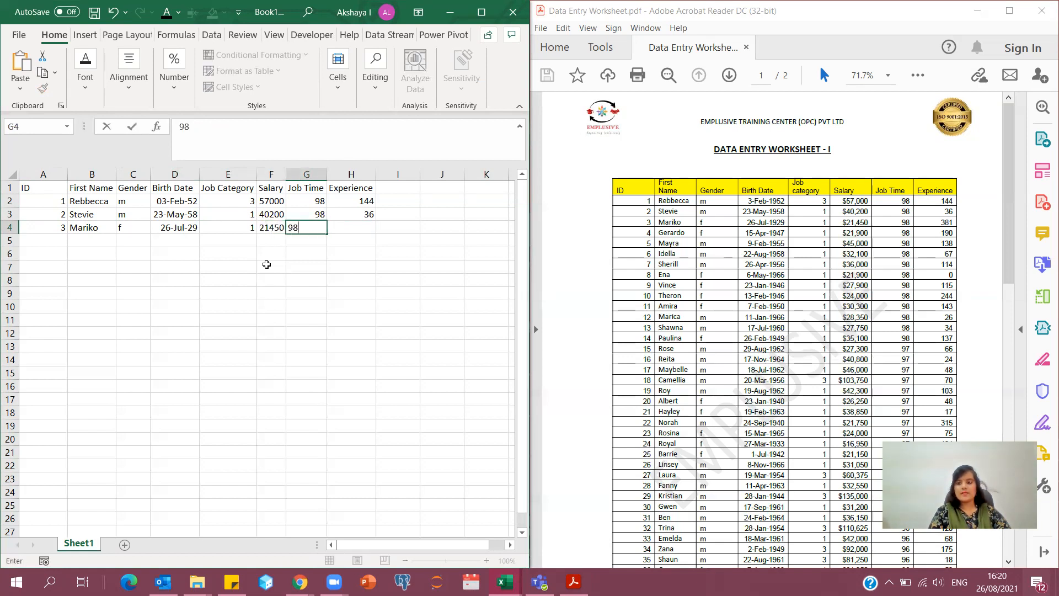
key(Tab)
text(381)
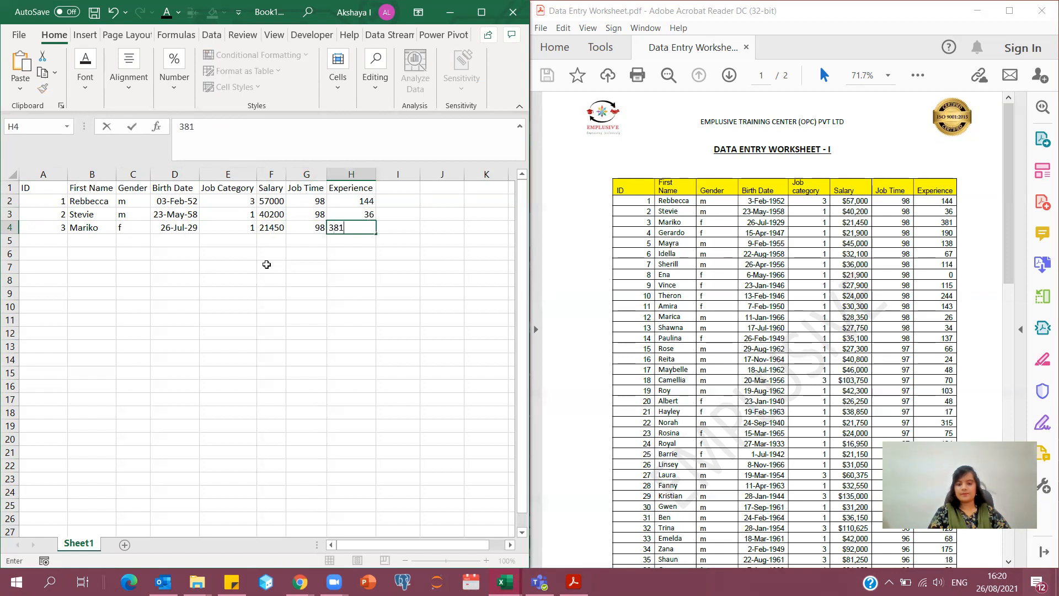
key(Down)
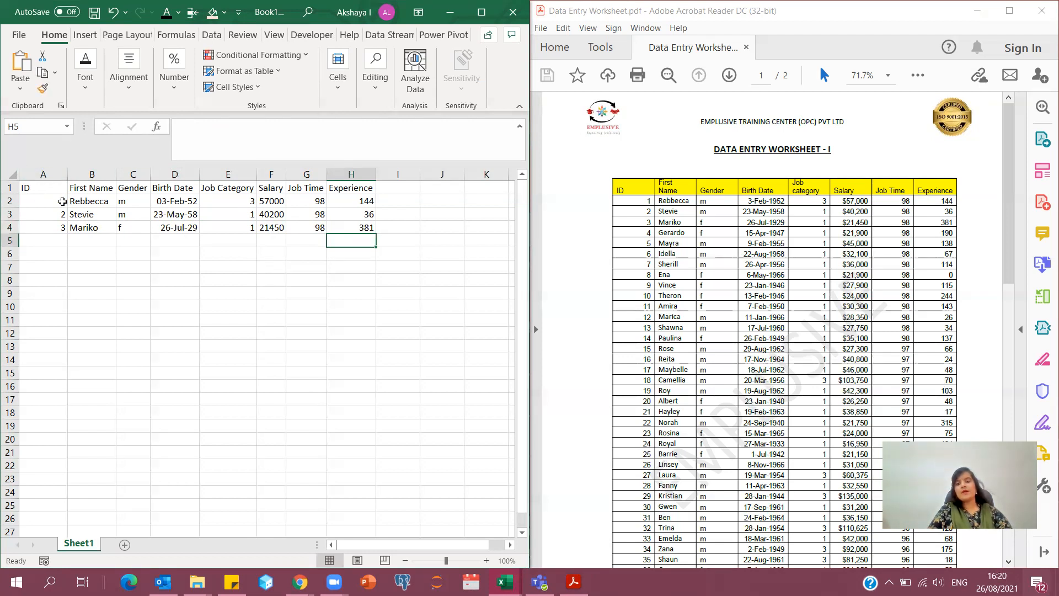
Extend the ID series from A2:A4 down to row 51 so the numbering runs to 50
click(64, 241)
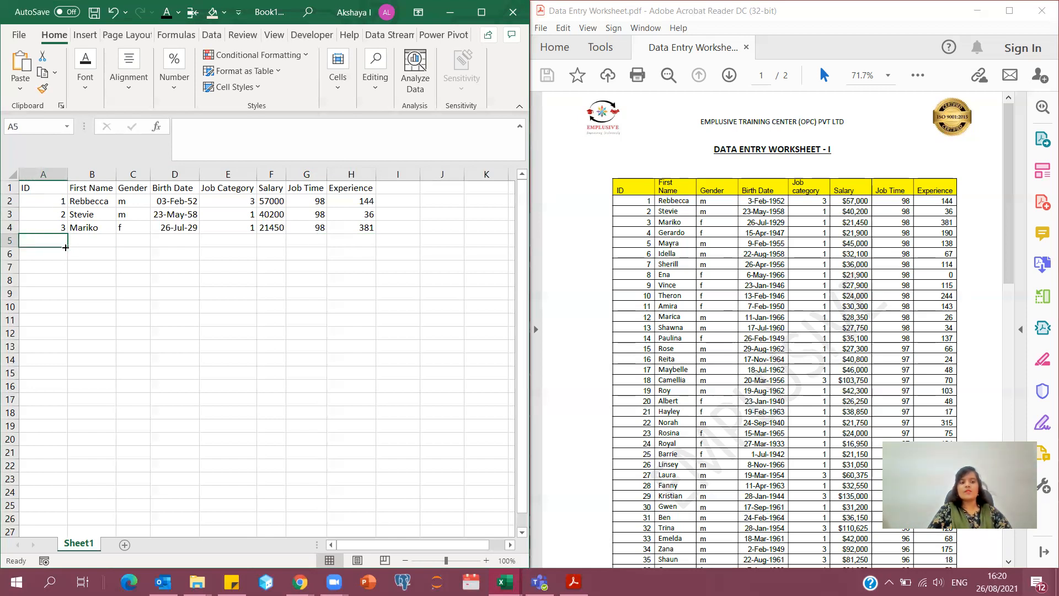
click(51, 201)
drag(51, 200, 53, 227)
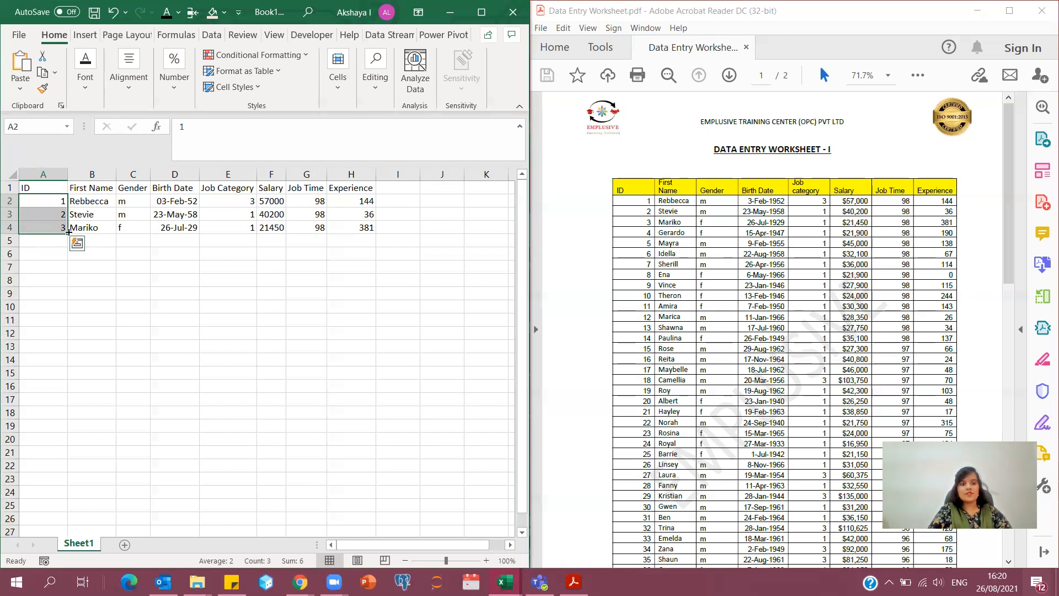
drag(68, 232, 63, 530)
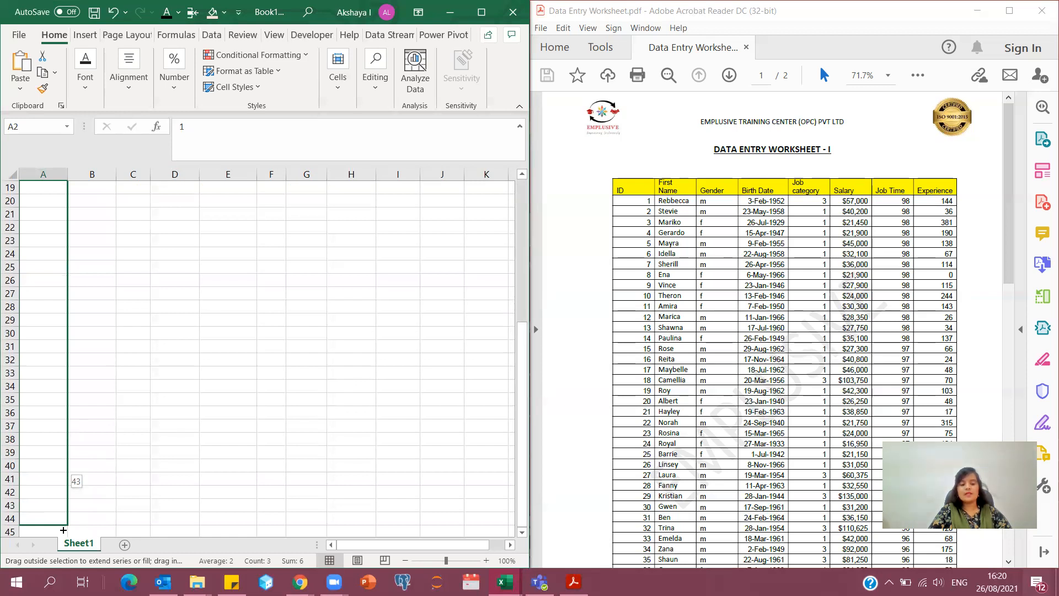
drag(63, 530, 71, 455)
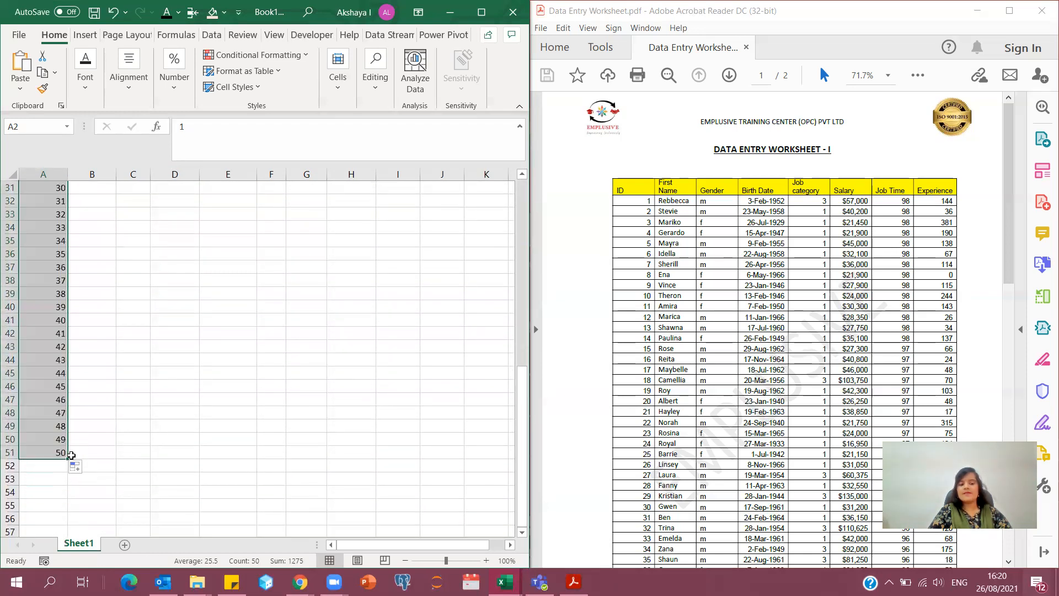
click(66, 453)
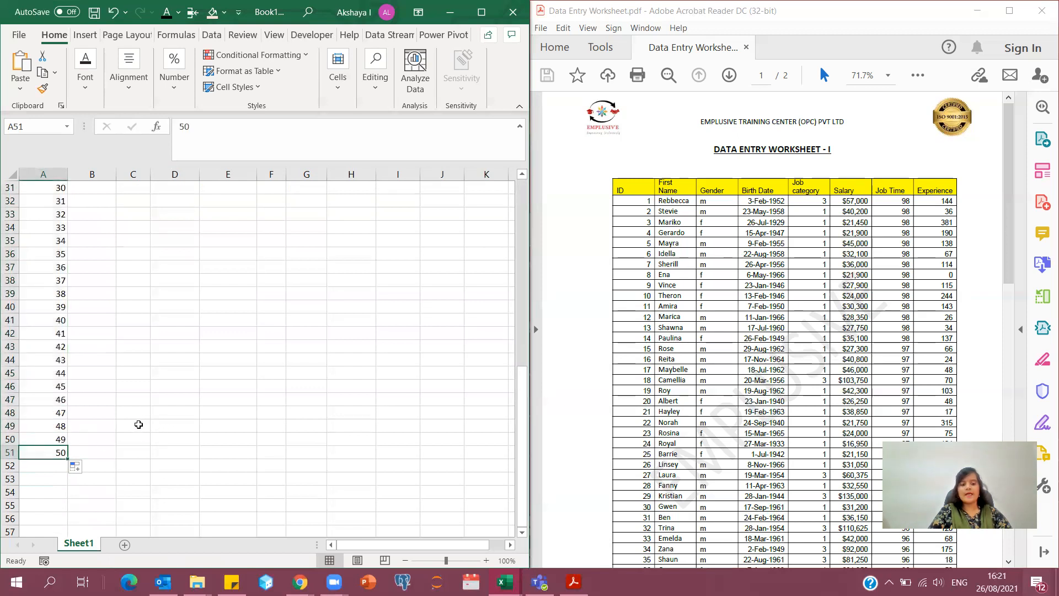
scroll(138, 425, up, 10)
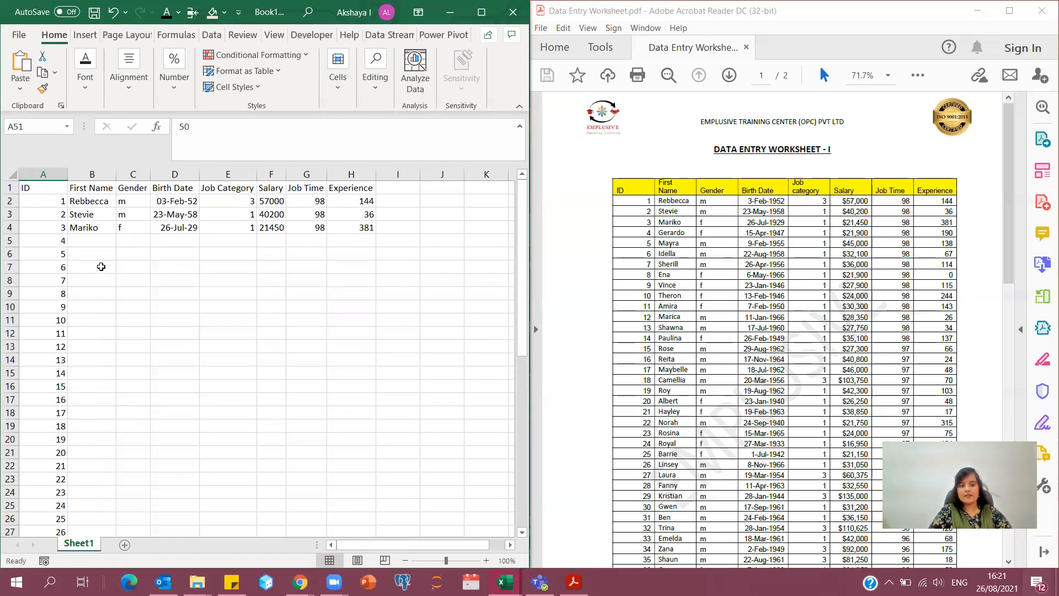
drag(83, 237, 364, 241)
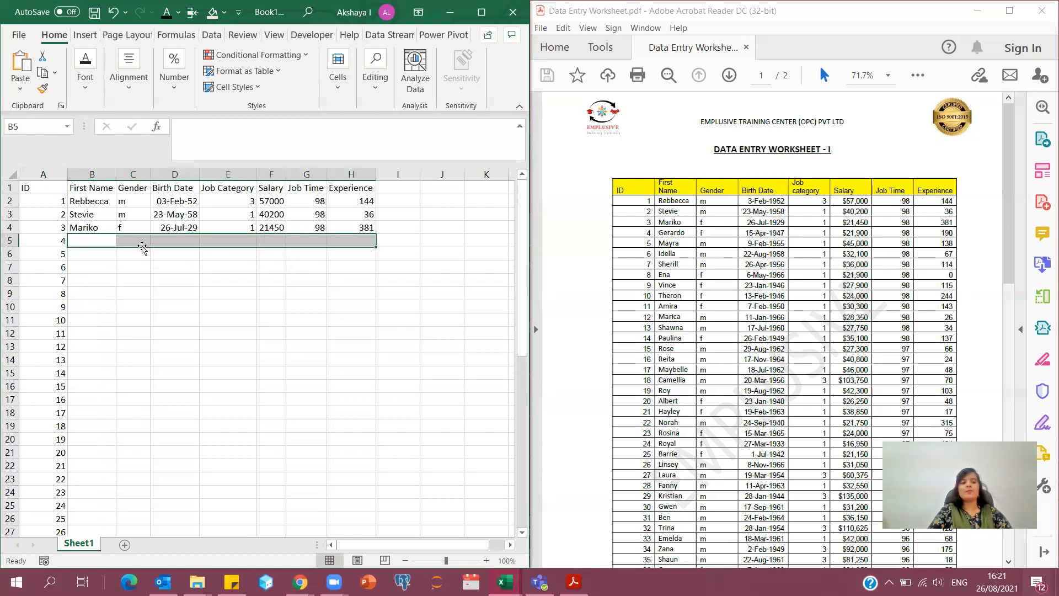
drag(103, 252, 245, 252)
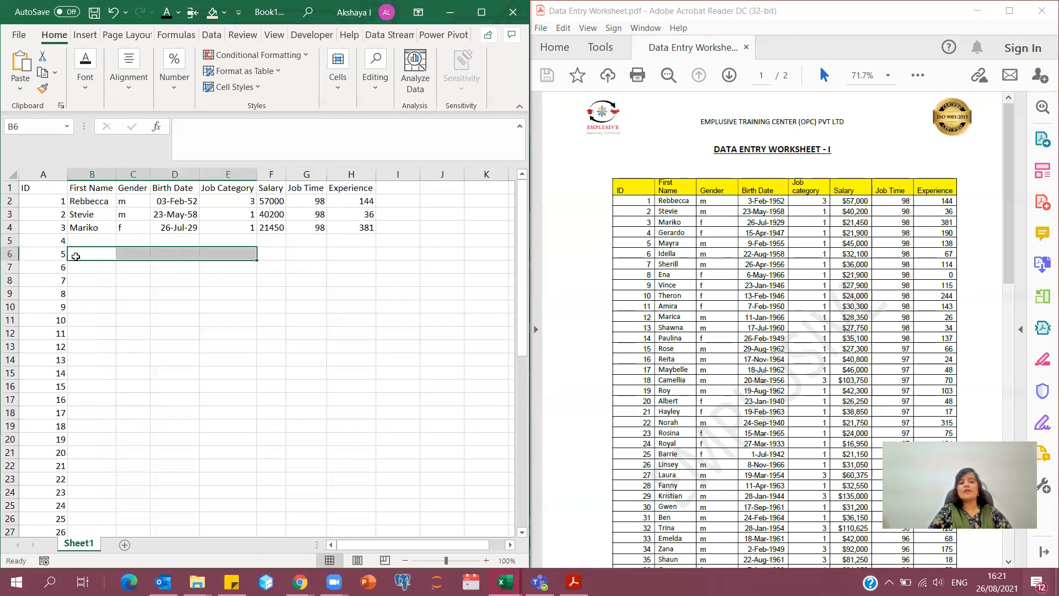
click(100, 266)
drag(100, 266, 352, 265)
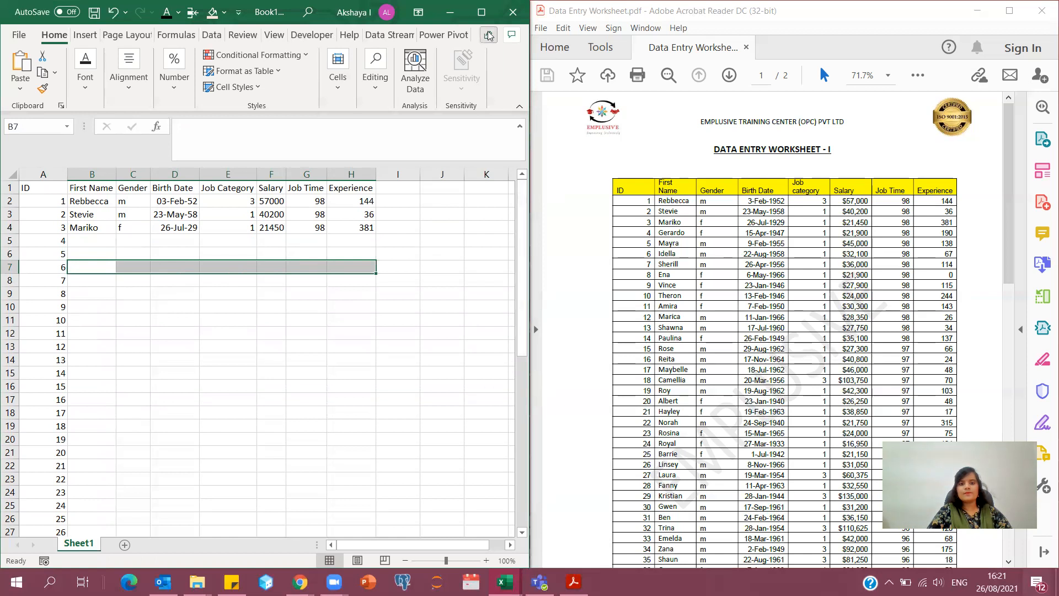
Maximize the workbook window and choose the Currency format with the $ English (United States) symbol for the salaries in F2:F4
click(481, 12)
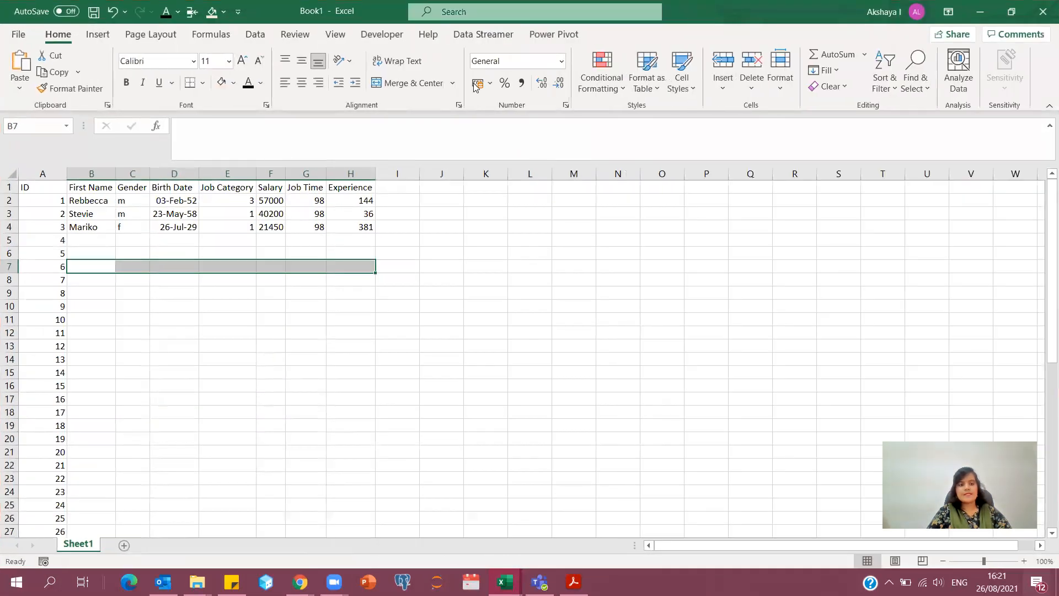
click(322, 332)
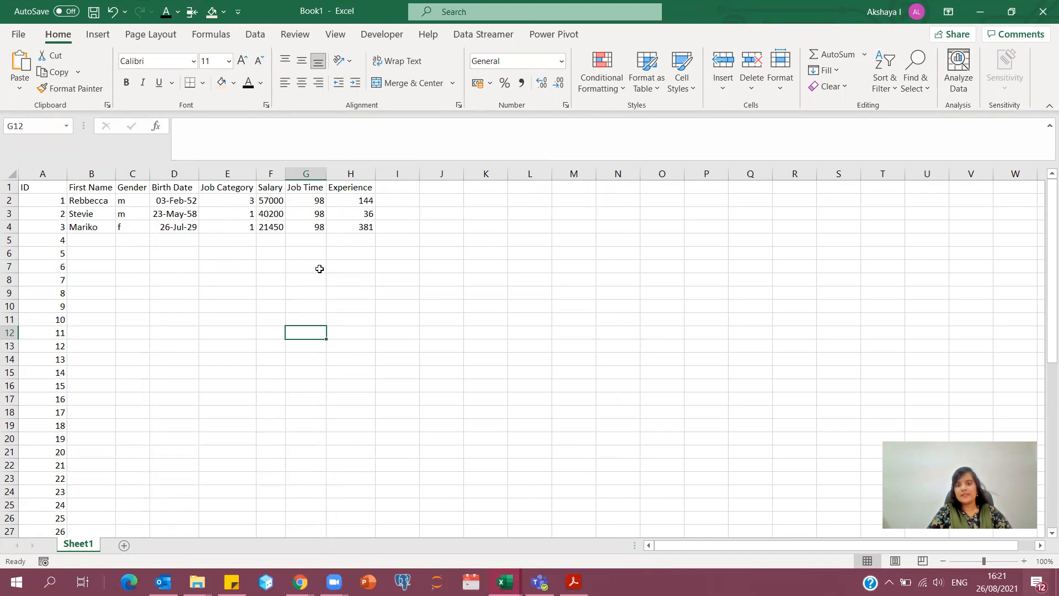
drag(270, 200, 271, 228)
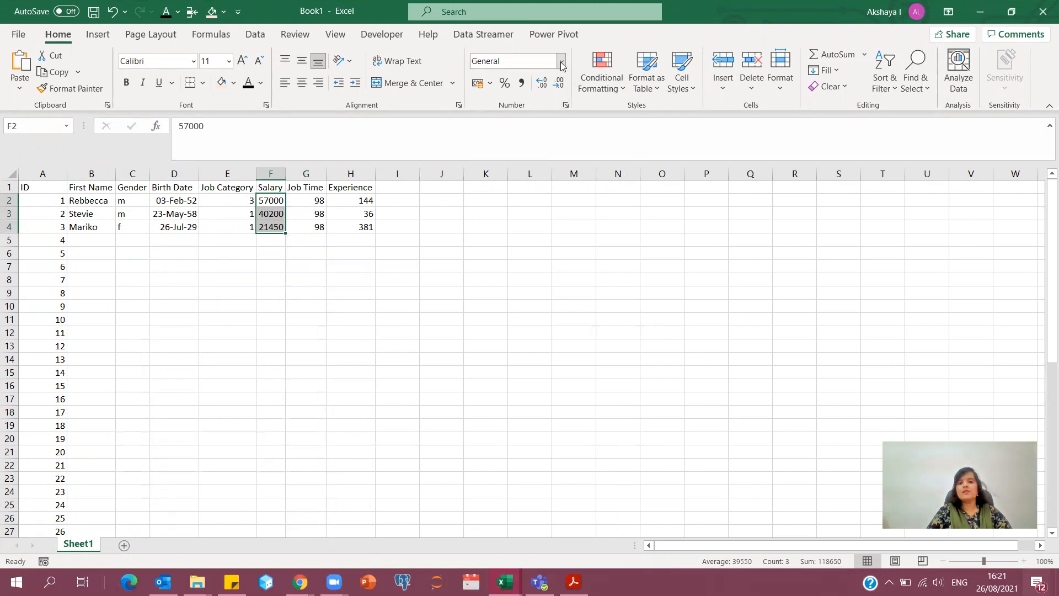
click(562, 63)
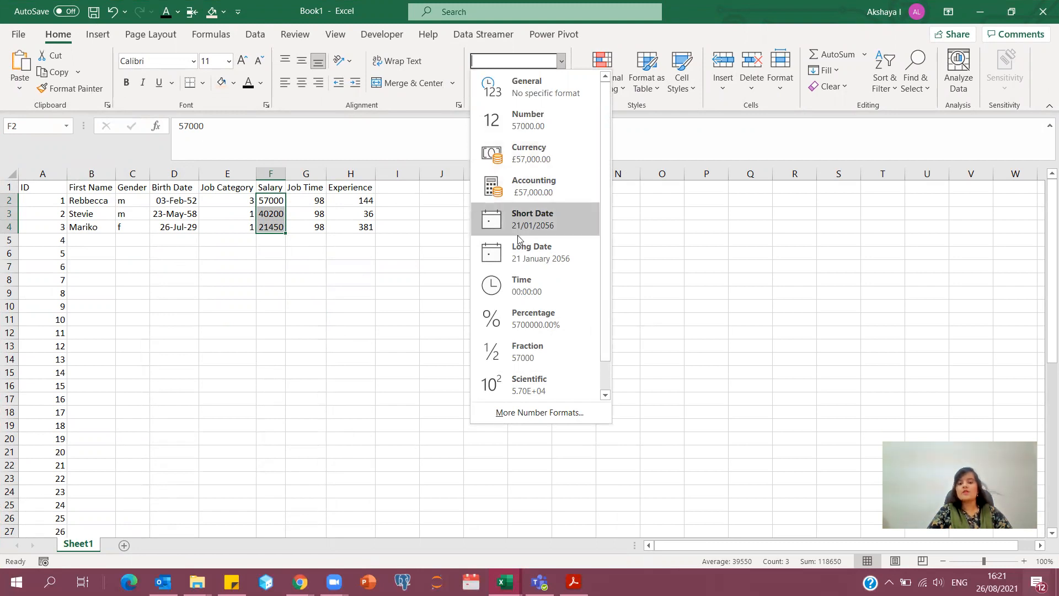
click(548, 413)
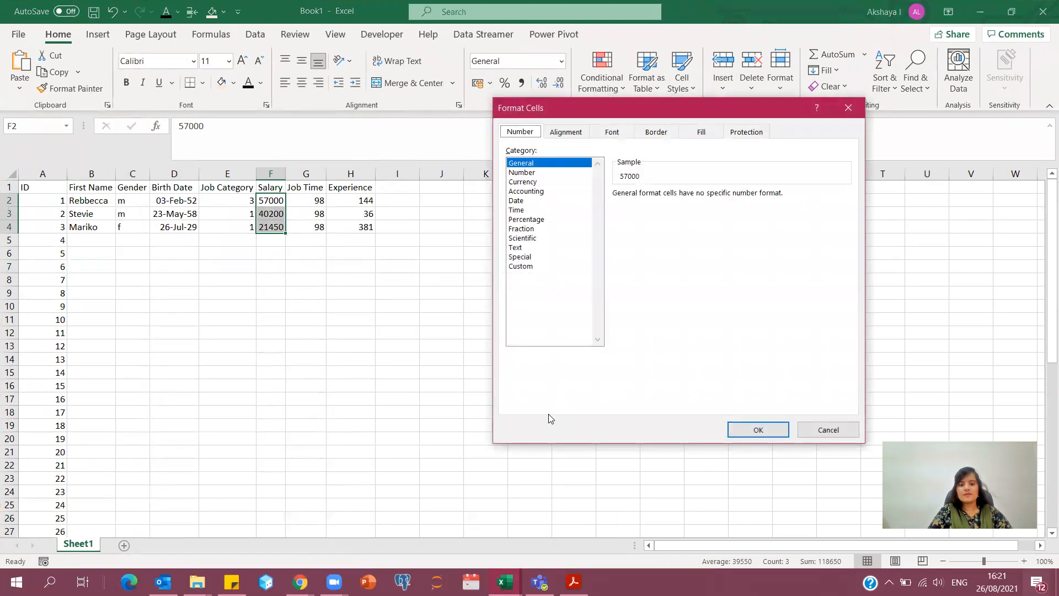
click(529, 182)
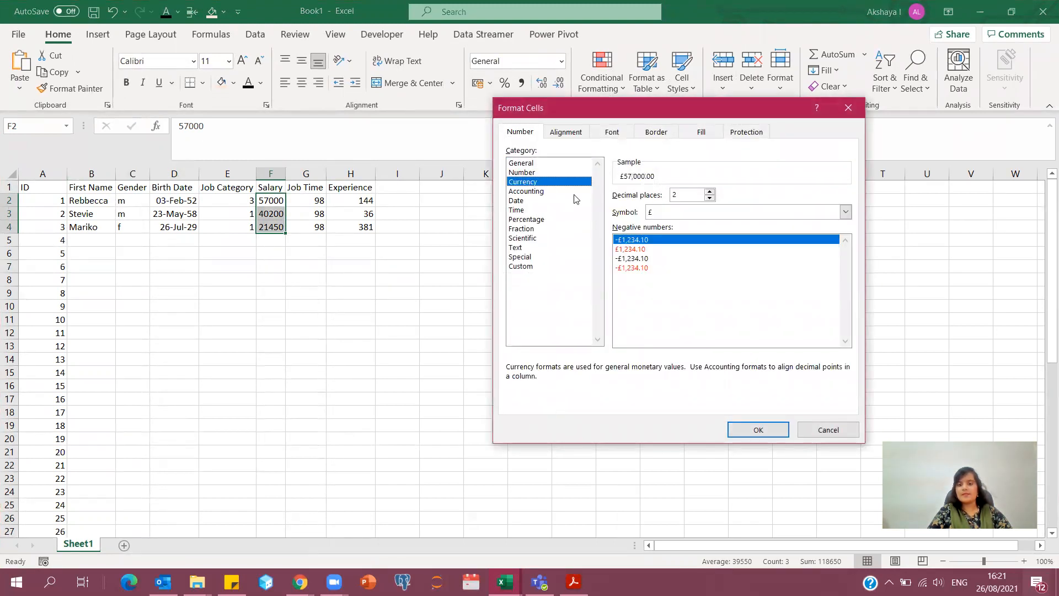
click(689, 217)
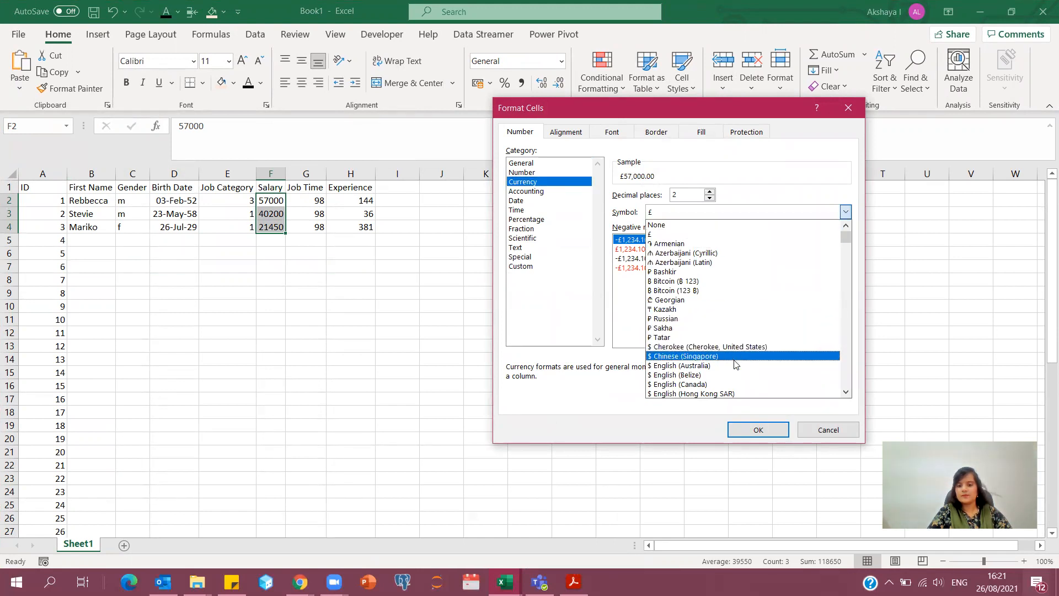
scroll(735, 364, down, 4)
scroll(735, 364, down, 2)
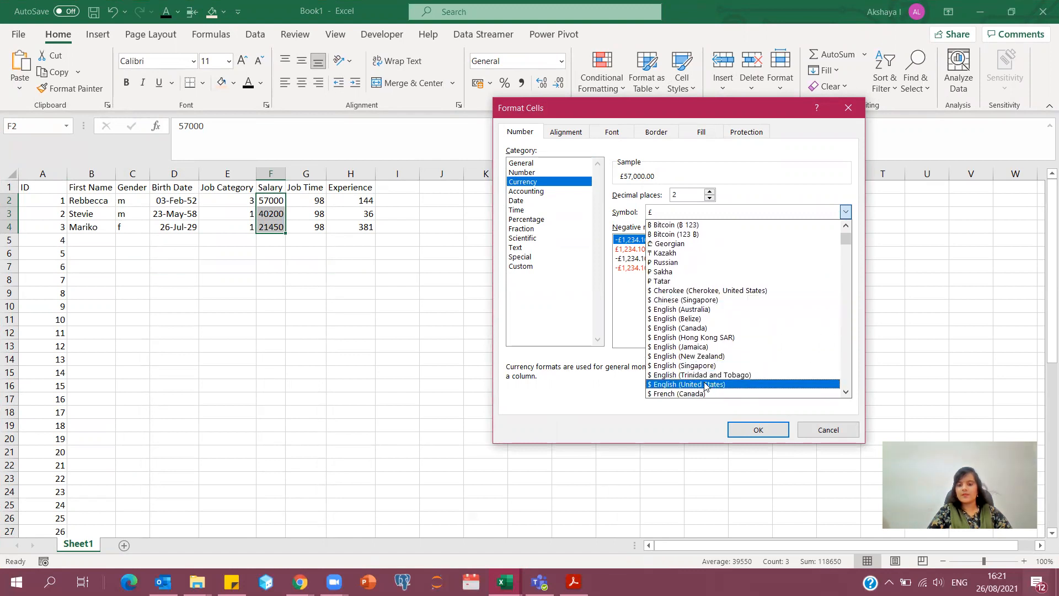
click(704, 386)
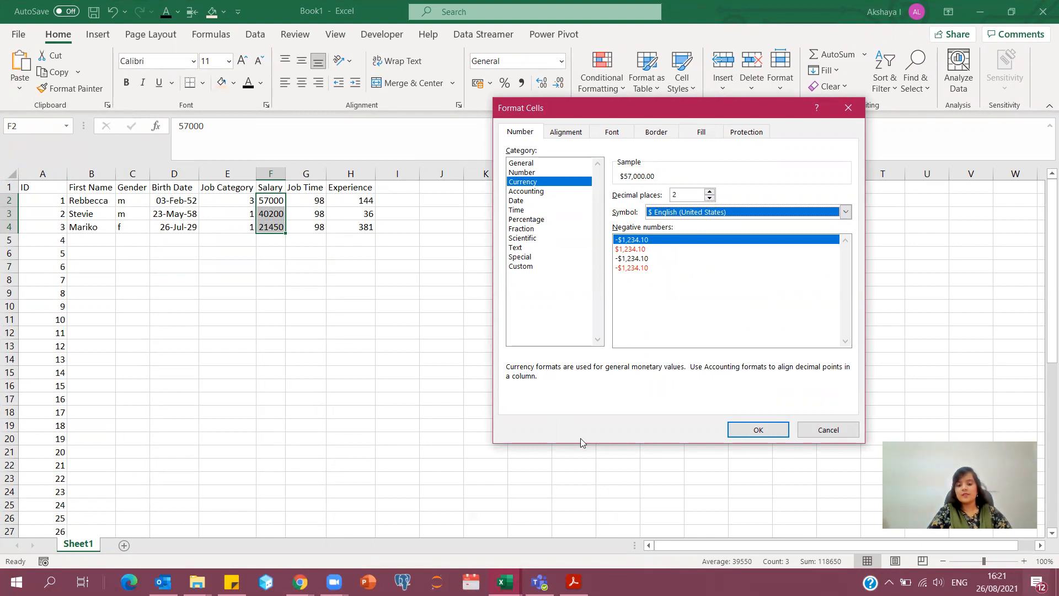
Check the salary style in the PDF, set the currency format's decimal places to 0 and apply it to the salaries
click(573, 581)
click(574, 581)
click(709, 199)
click(709, 199)
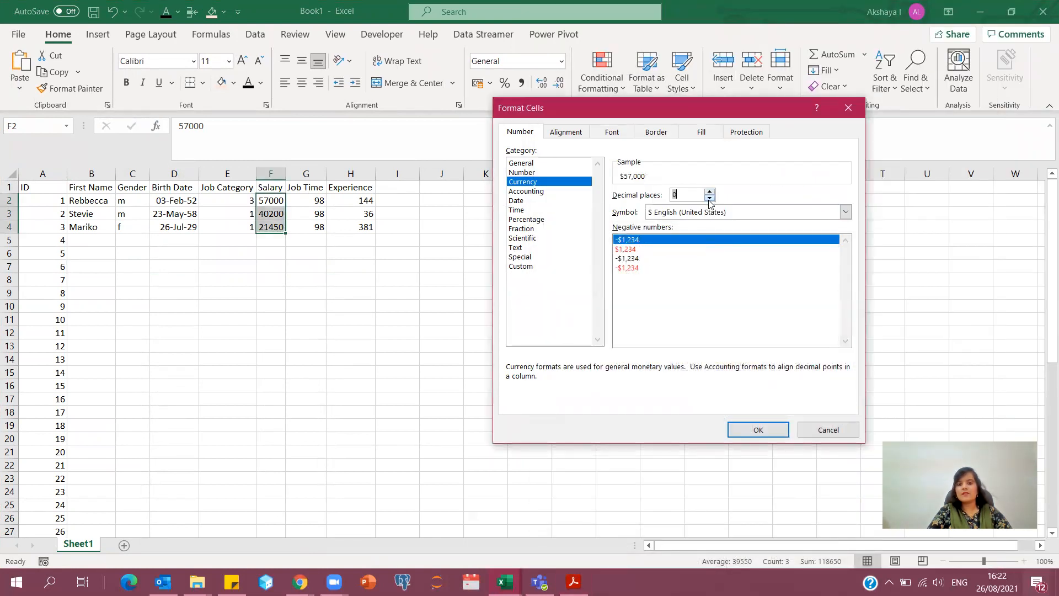
click(759, 430)
click(369, 313)
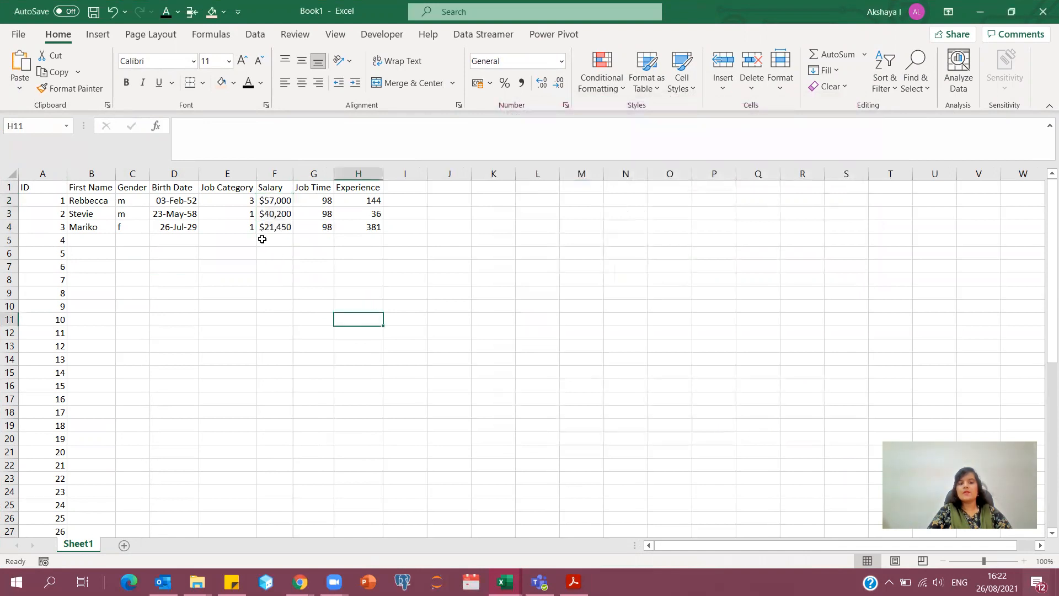
Examine the number format of the birth dates in D2:D4 and switch to Acrobat Reader to compare them with the PDF table
drag(272, 200, 267, 232)
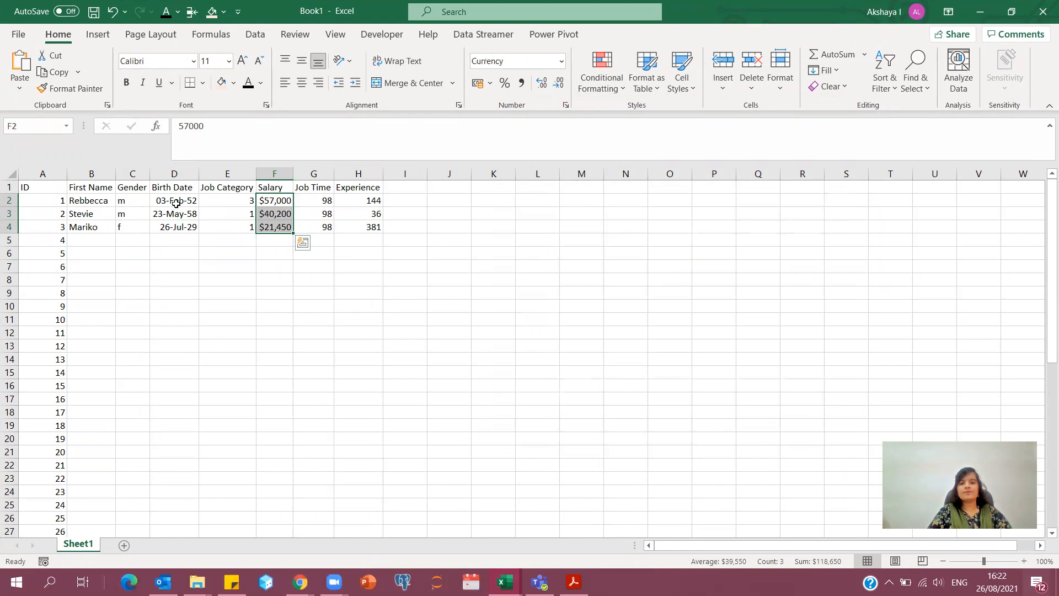
click(177, 203)
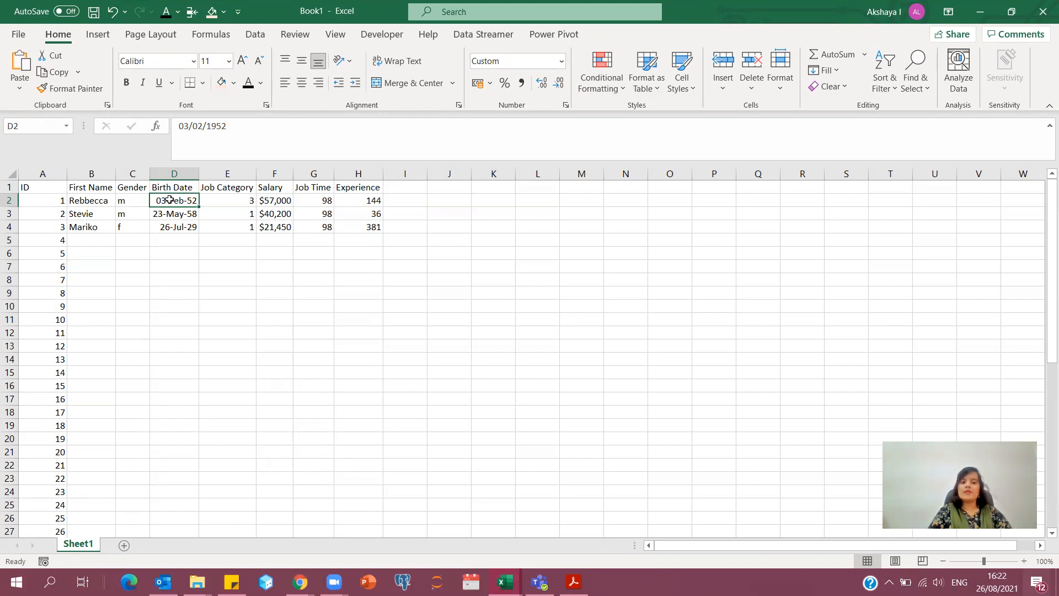
drag(169, 200, 164, 224)
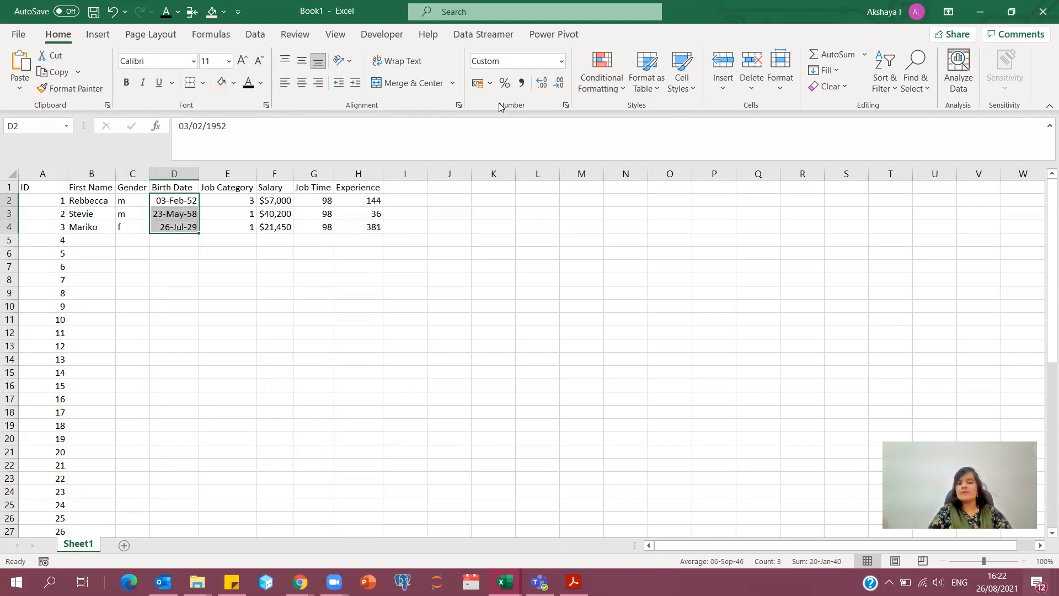
click(562, 62)
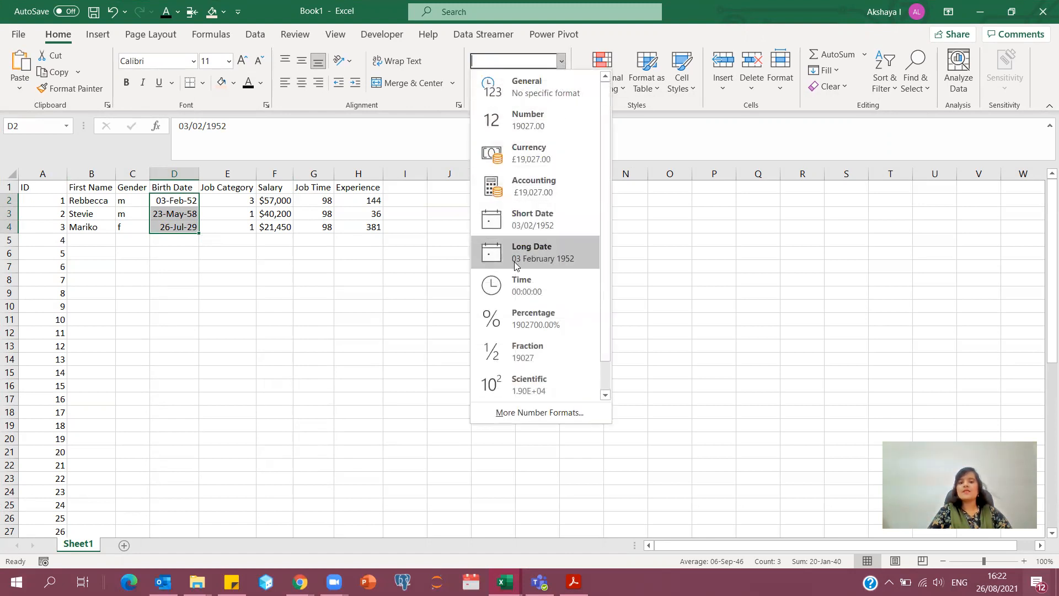
click(529, 413)
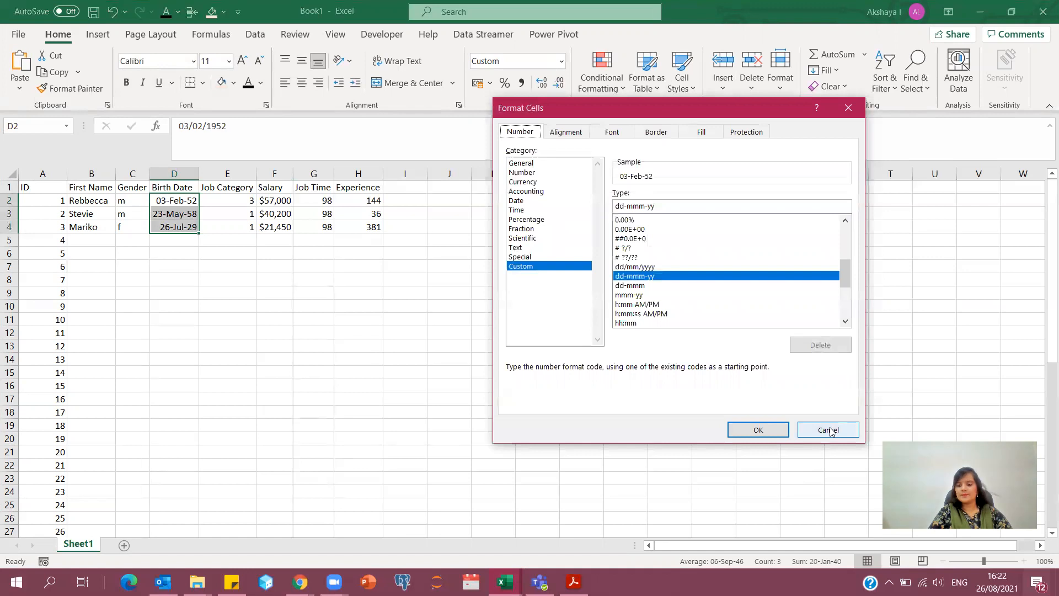
click(758, 429)
click(573, 581)
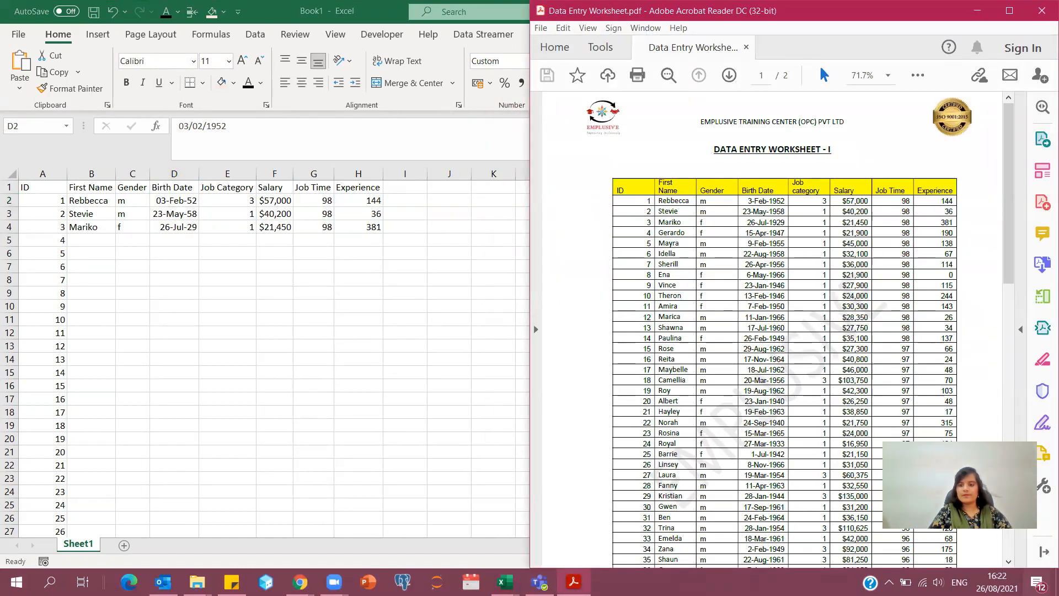
Switch back to the Excel workbook and fill the header cells A1:H1 with the standard yellow color
click(573, 581)
click(195, 290)
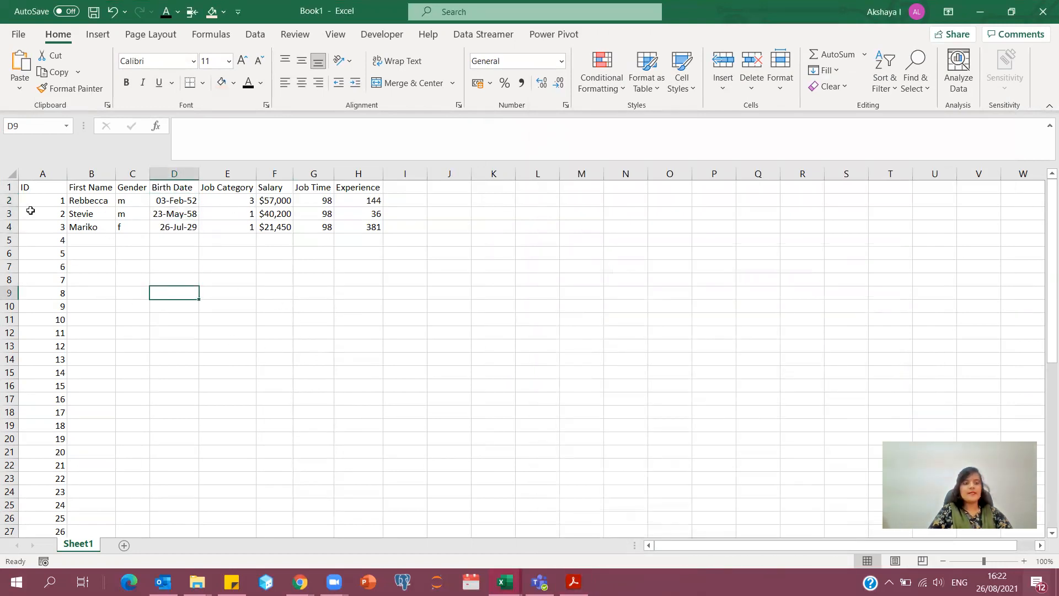
drag(32, 187, 355, 185)
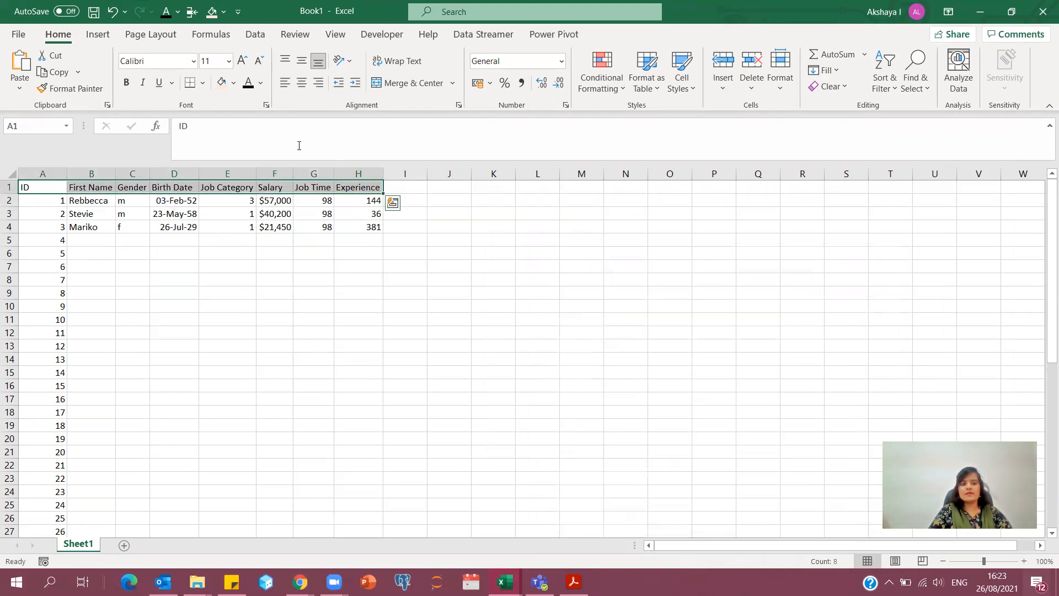
click(232, 84)
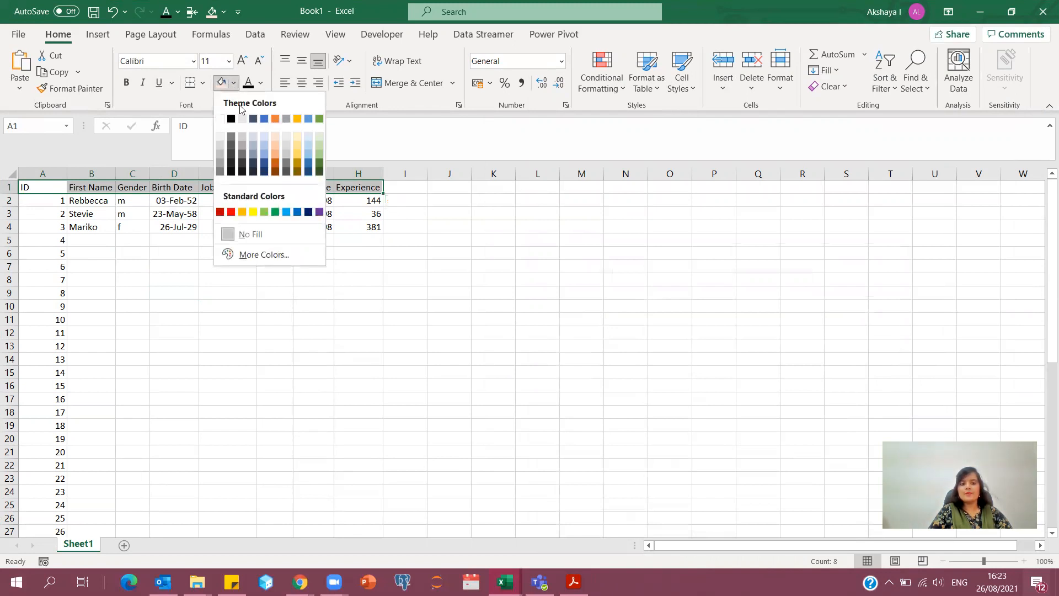
click(250, 213)
click(303, 332)
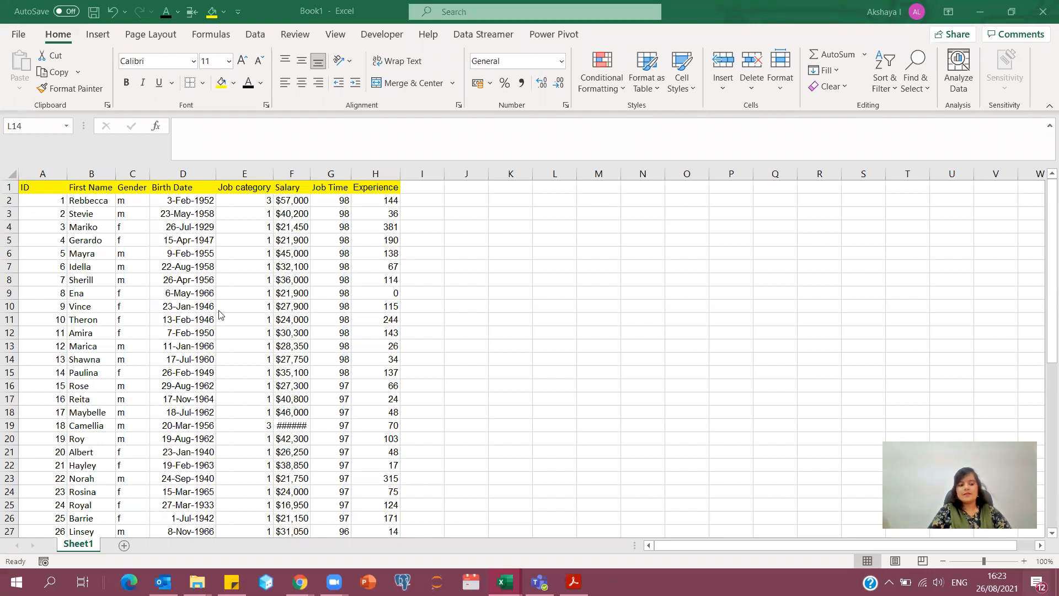
Apply All Borders to the whole employee table, from the header row down to row 51 (A1:H51)
scroll(223, 315, down, 5)
scroll(223, 315, down, 5)
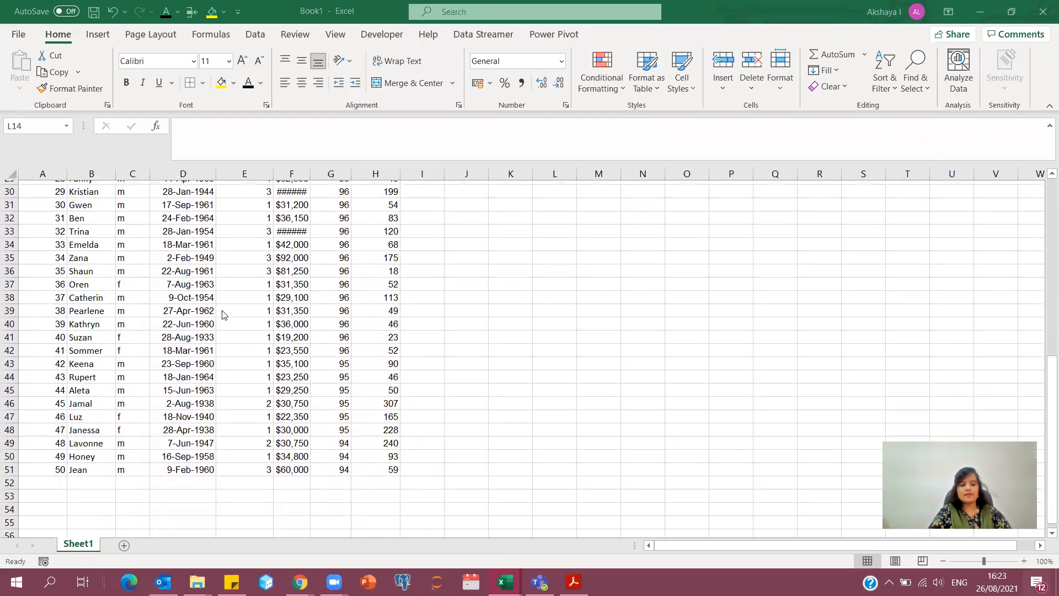
scroll(213, 435, up, 10)
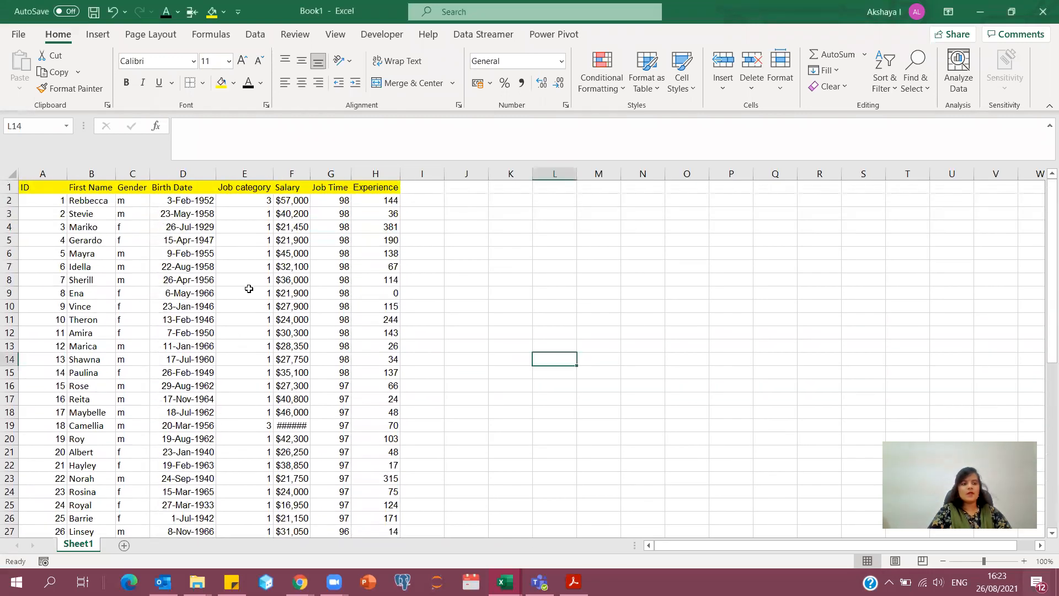
click(199, 254)
drag(42, 187, 386, 505)
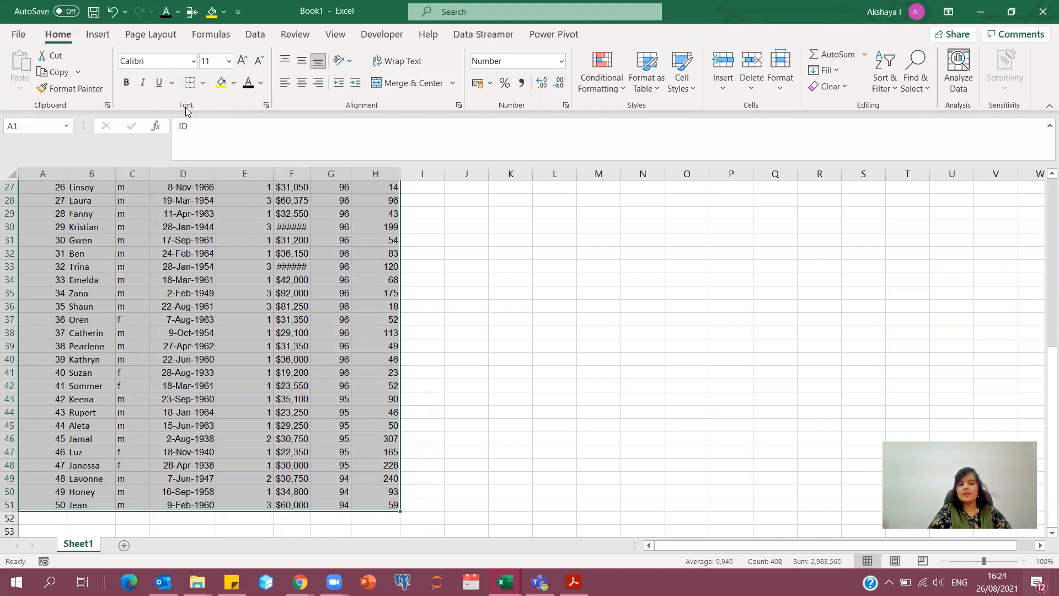
click(203, 84)
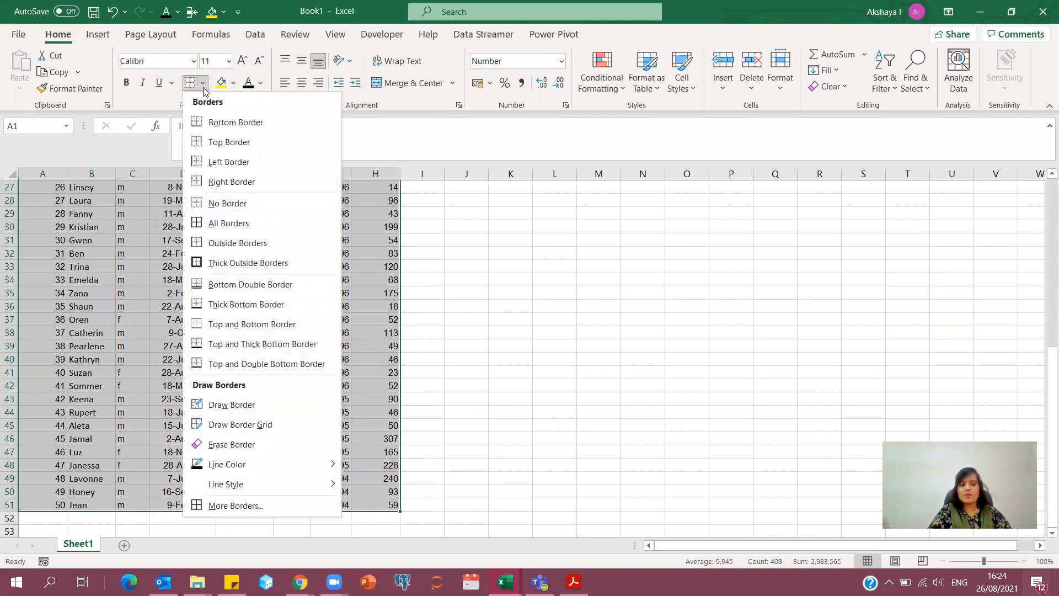
click(218, 226)
scroll(261, 301, up, 9)
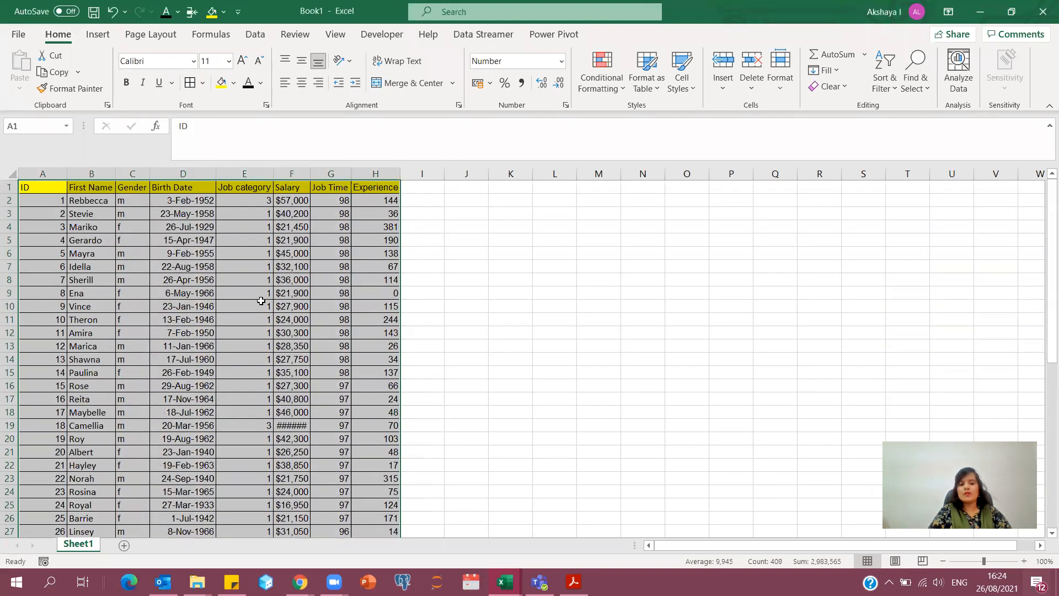
click(261, 301)
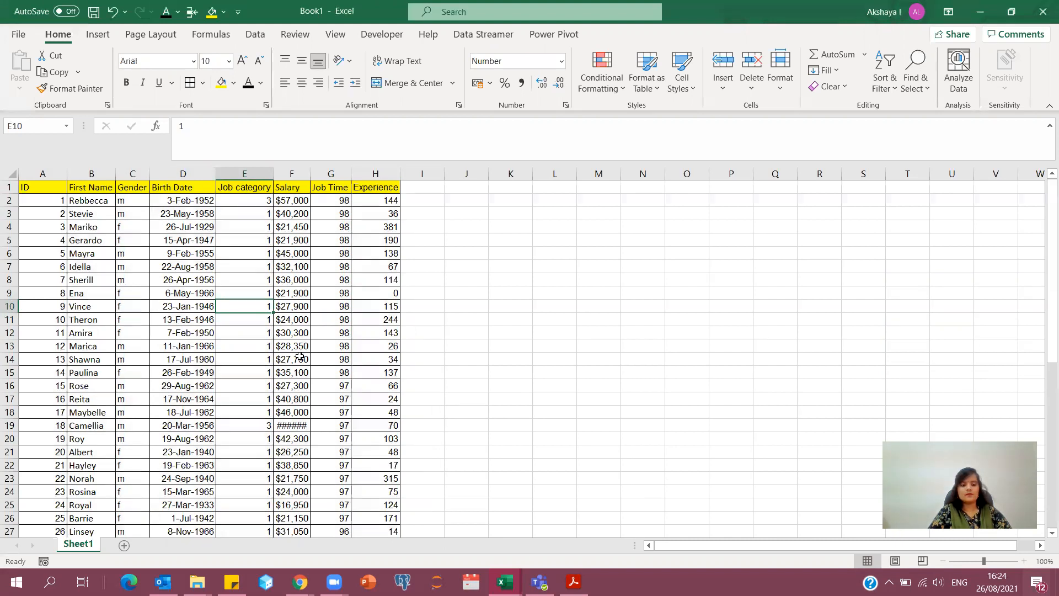
Widen the Salary column F slightly so its six-digit amounts fit, checking the values down the column
drag(310, 173, 319, 174)
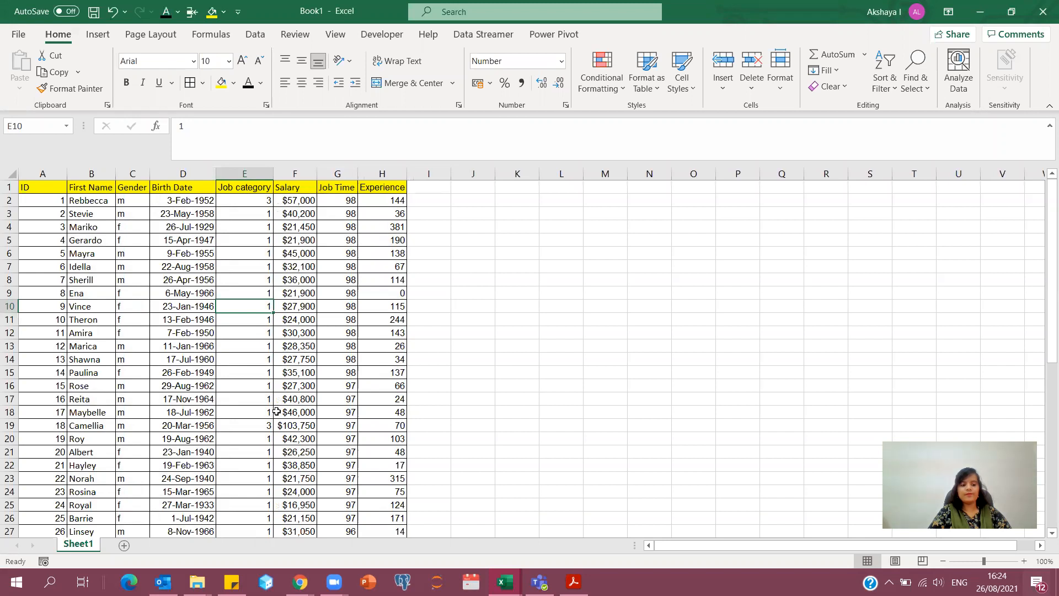
scroll(277, 412, down, 6)
scroll(276, 412, up, 2)
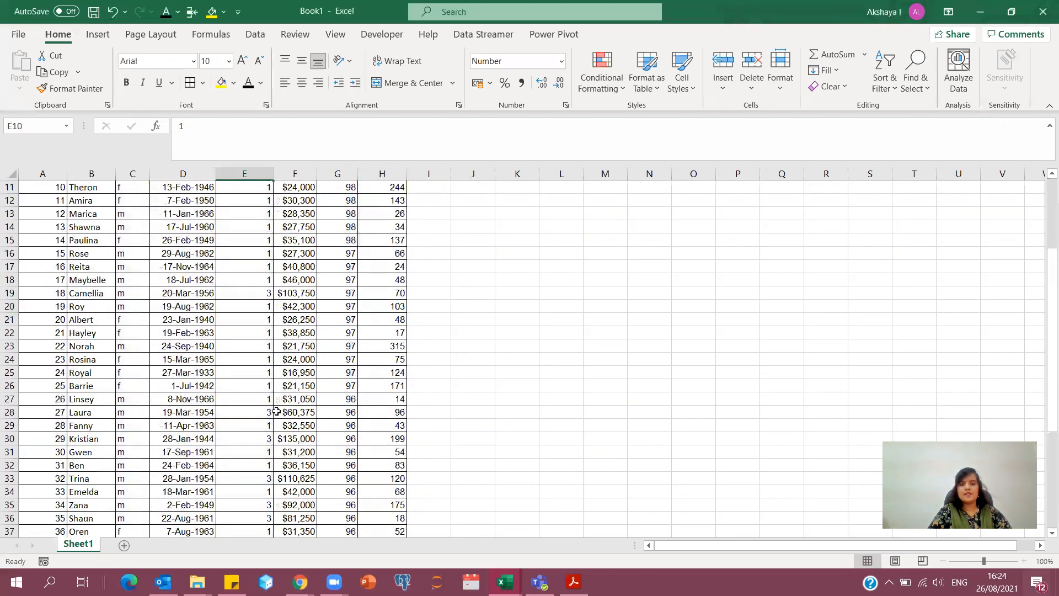
scroll(277, 412, up, 4)
Rename the worksheet Sheet1 as Employee Data
double_click(91, 544)
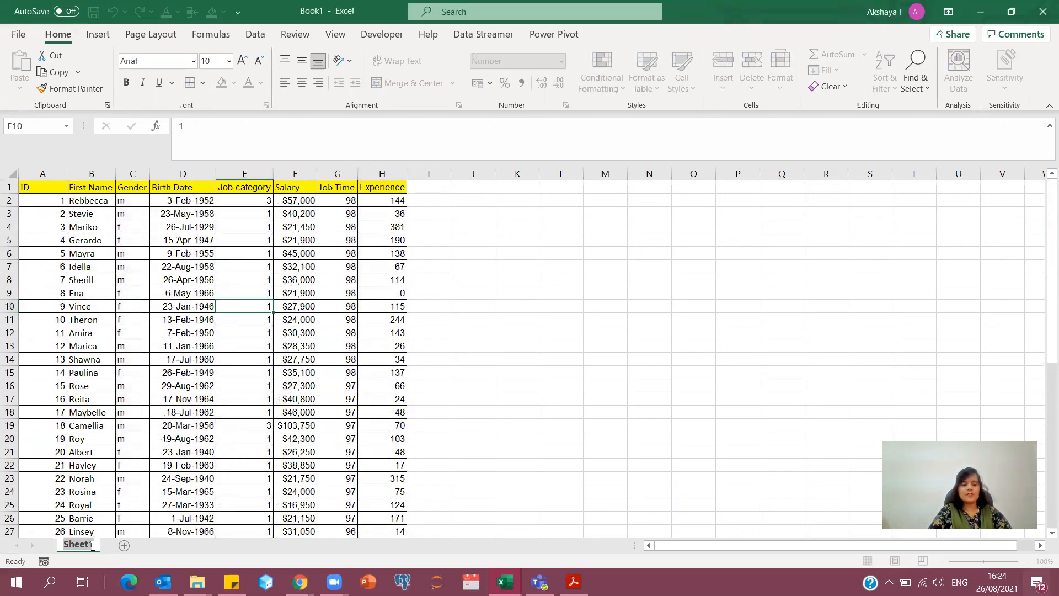
text(Employee Data)
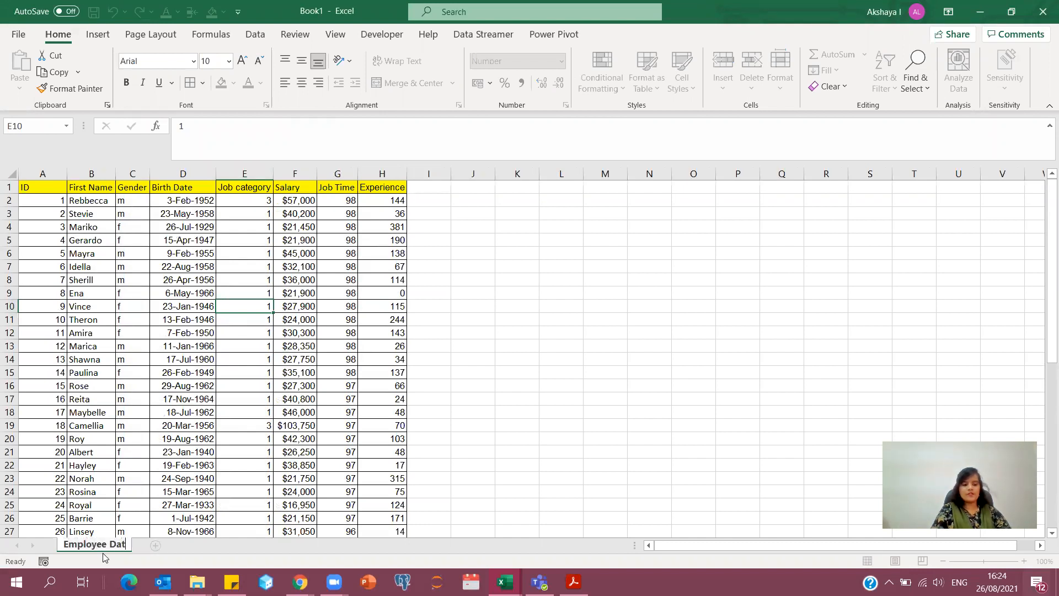
click(167, 477)
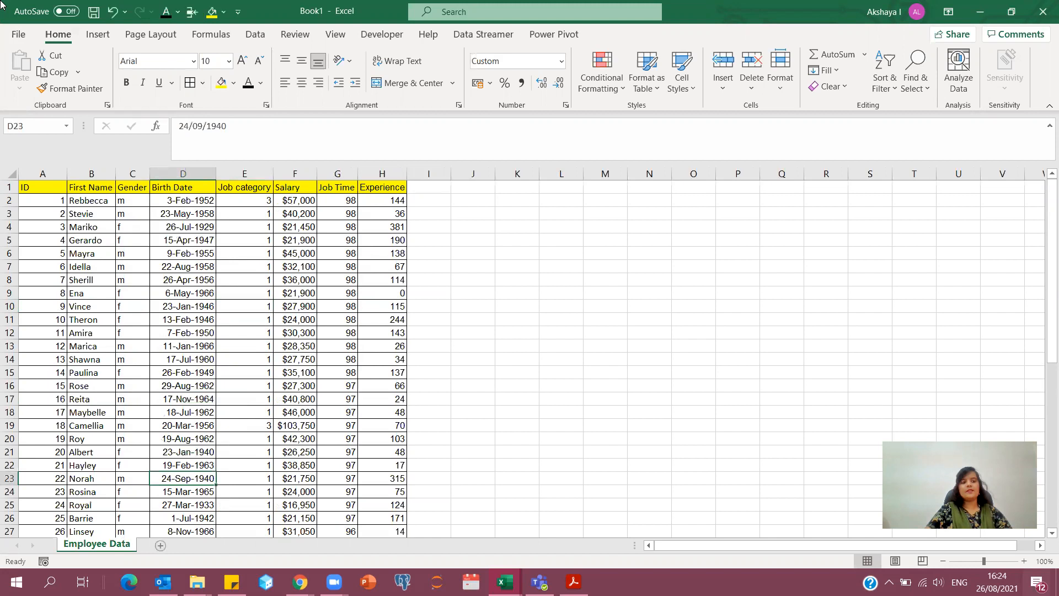
Save the workbook in the sample data folder as an Excel Workbook named Data Entry - Employee Data
click(18, 34)
click(70, 222)
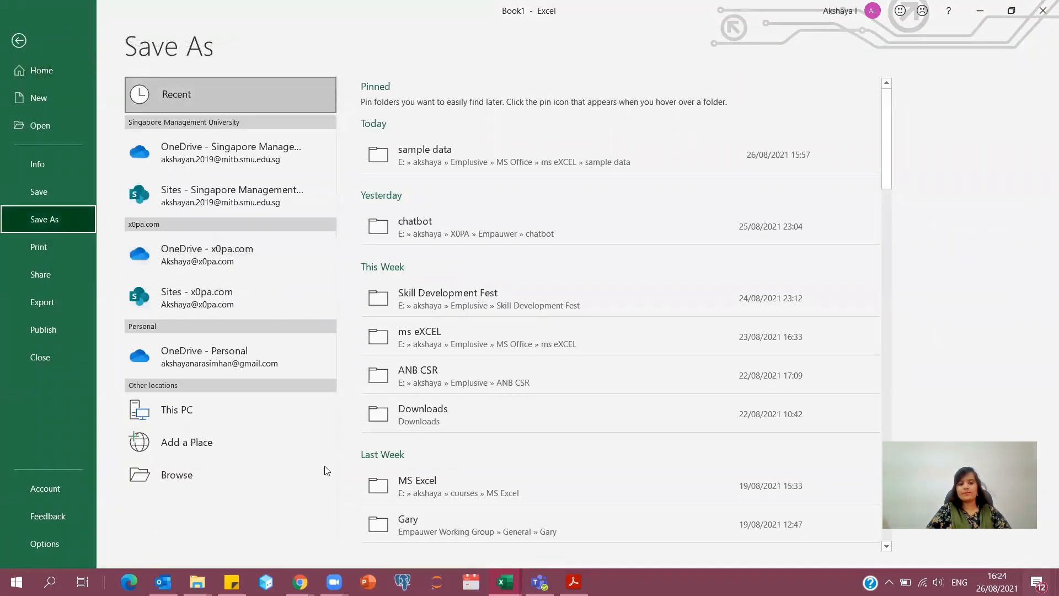
click(499, 151)
click(426, 105)
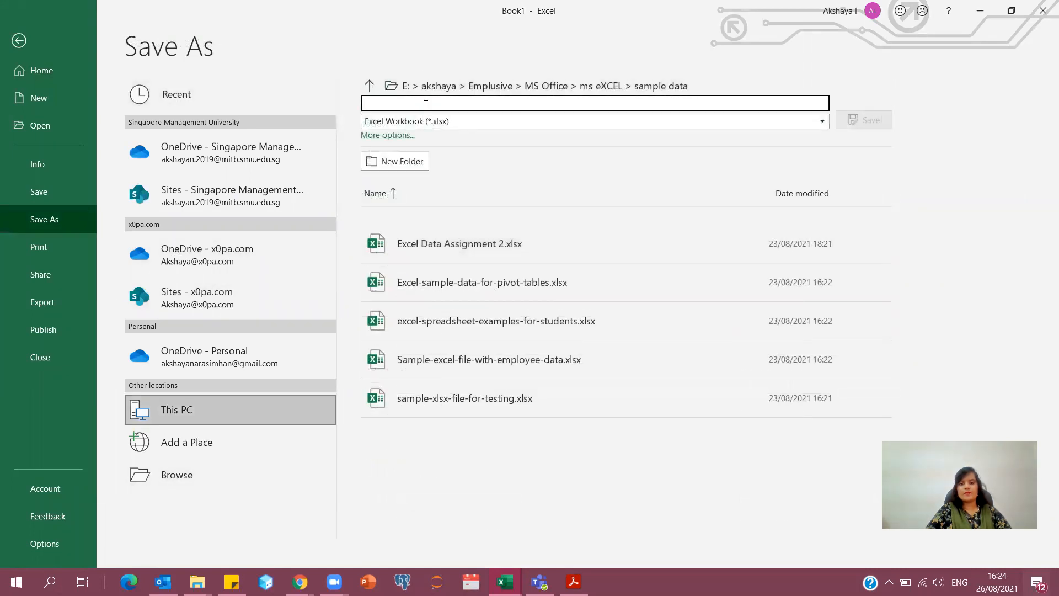
text(D)
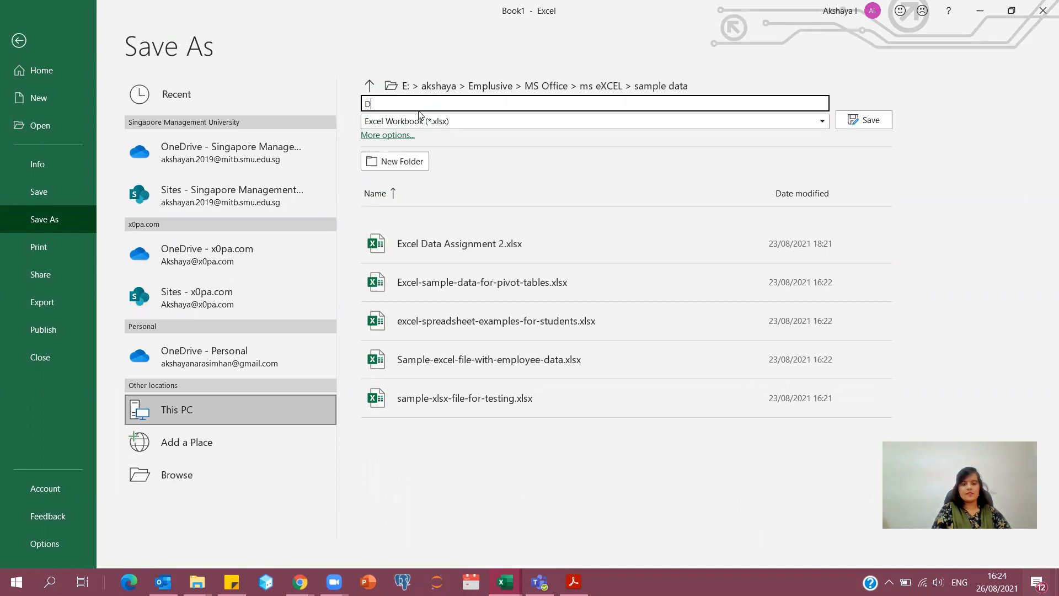
text(ata En)
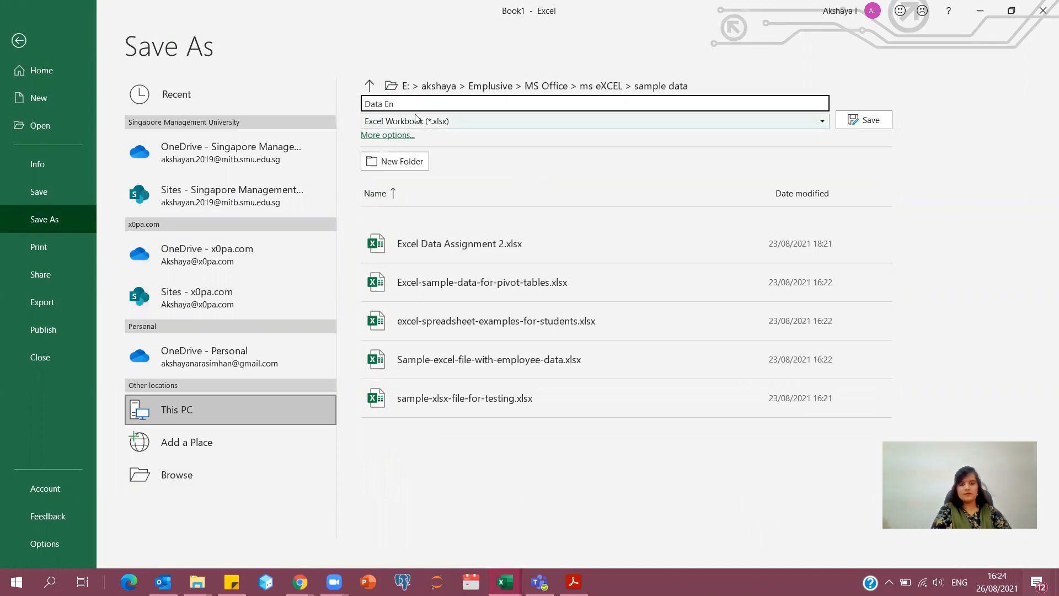
text(try )
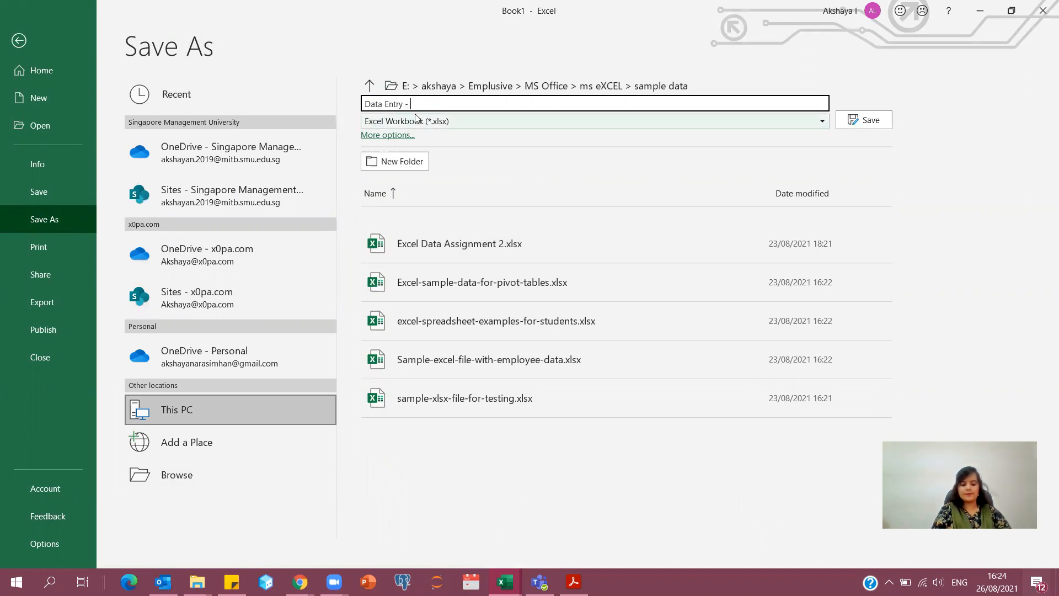
text(- Ex)
key(BackSpace)
text(mpl)
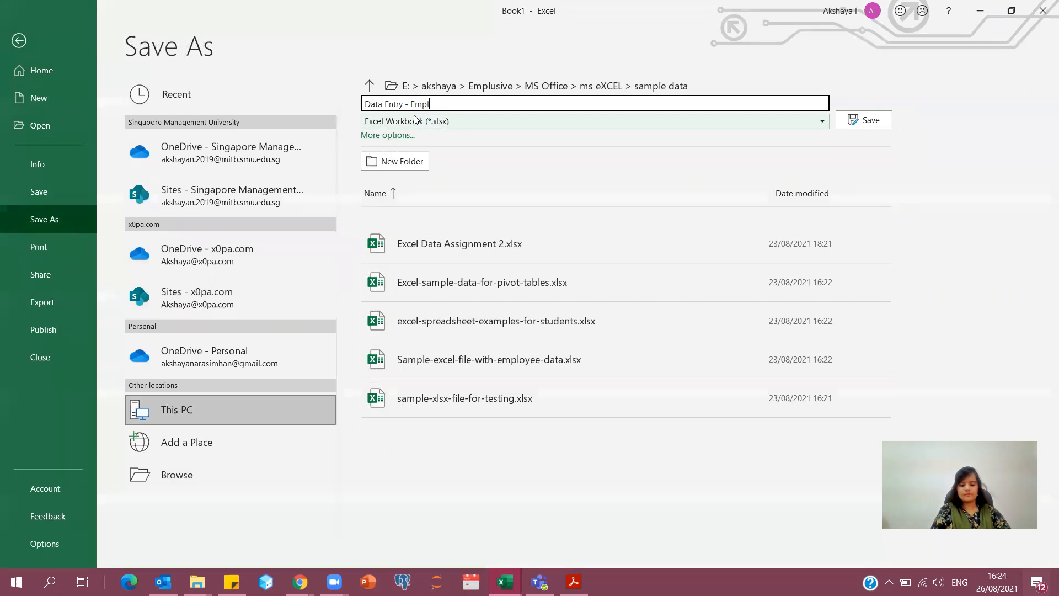
text(oyee Data)
key(Return)
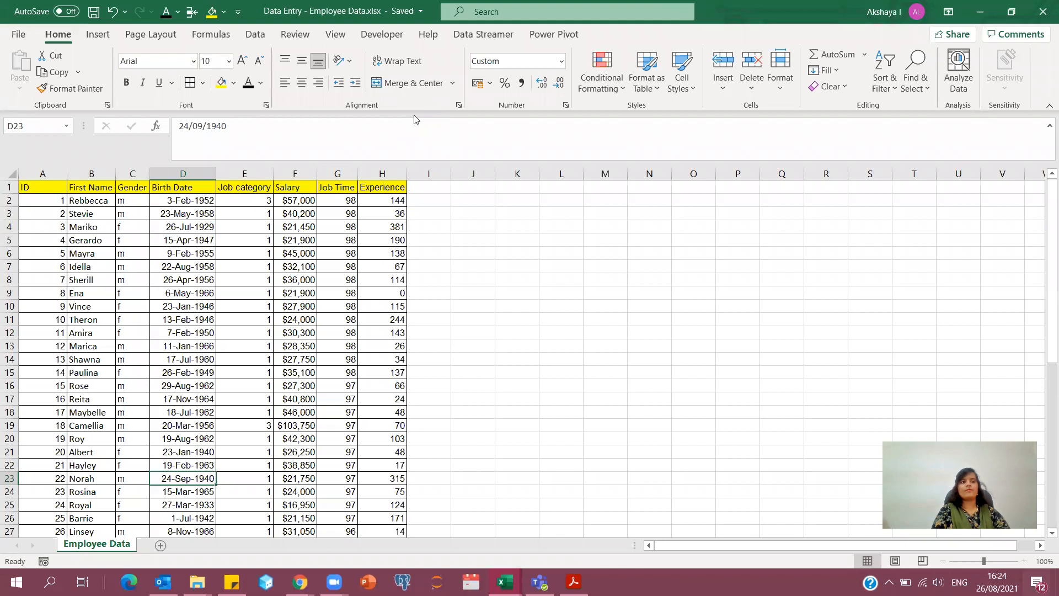
click(436, 294)
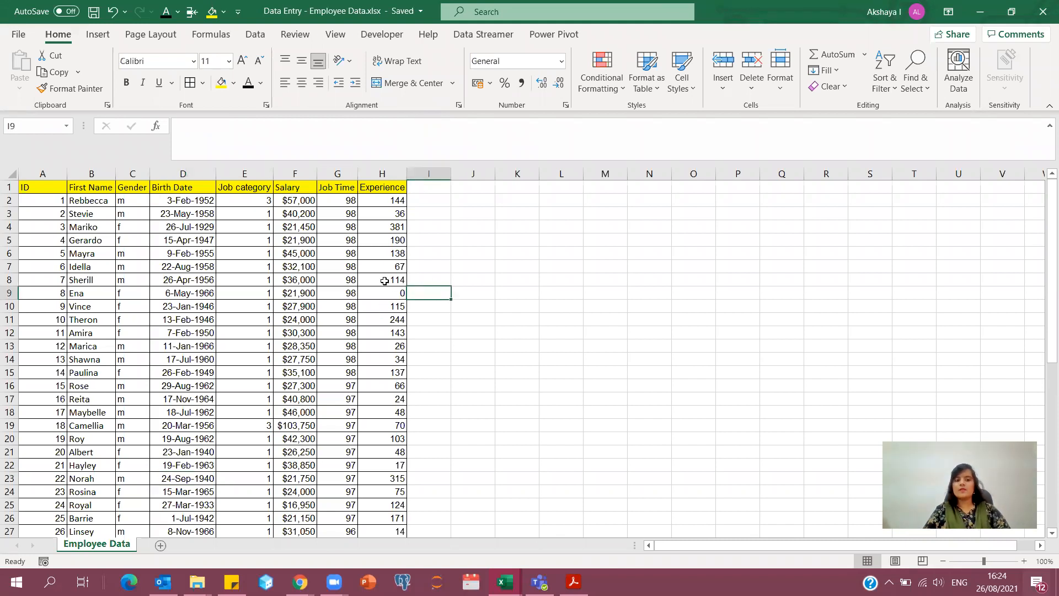